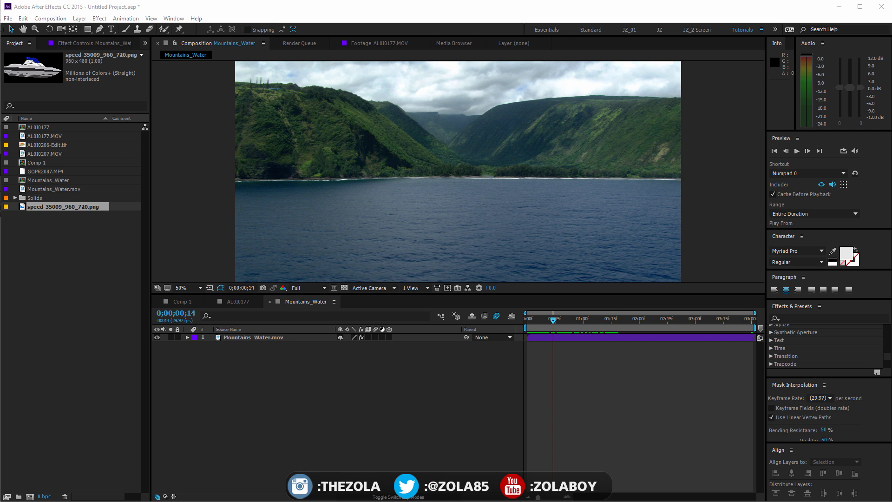
Play and scrub through the Mountains_Water composition to review the footage, returning to the first frame
left_click(72, 226)
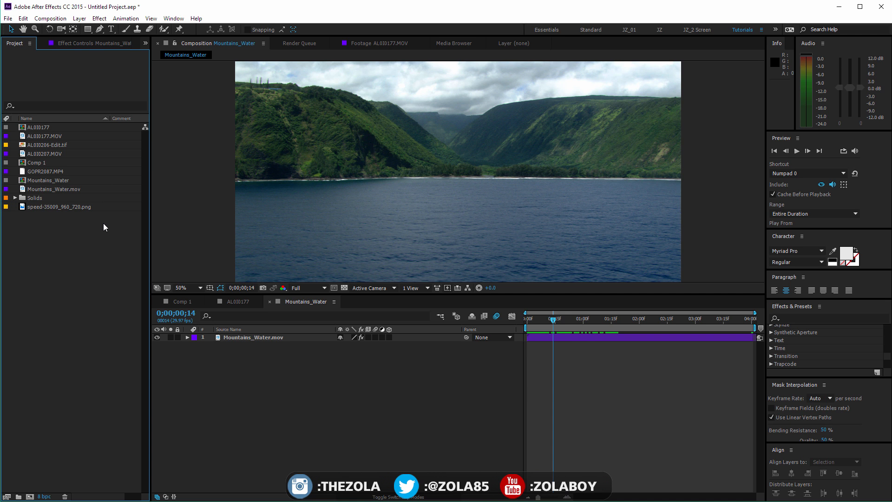
key("space")
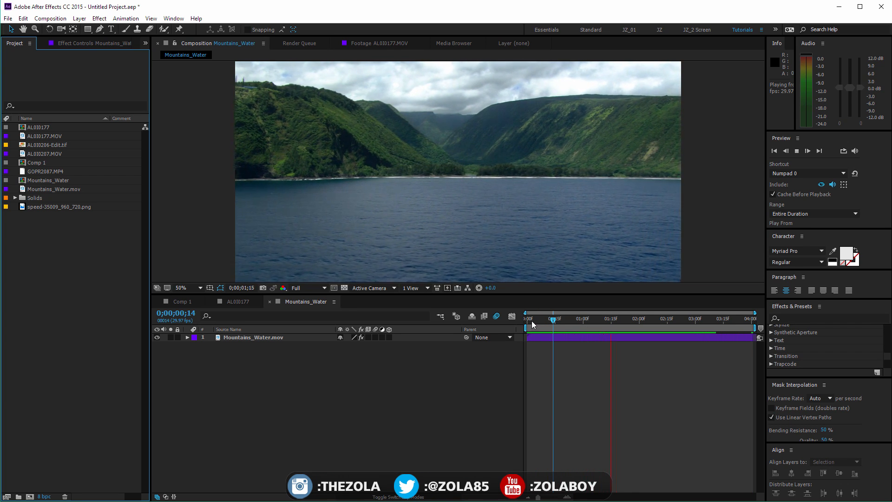
left_click_drag(531, 321, 747, 322)
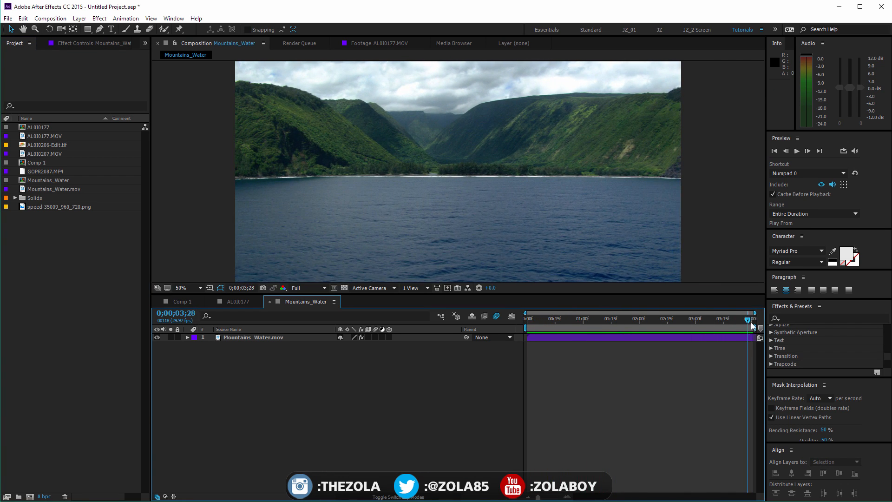
key("Home")
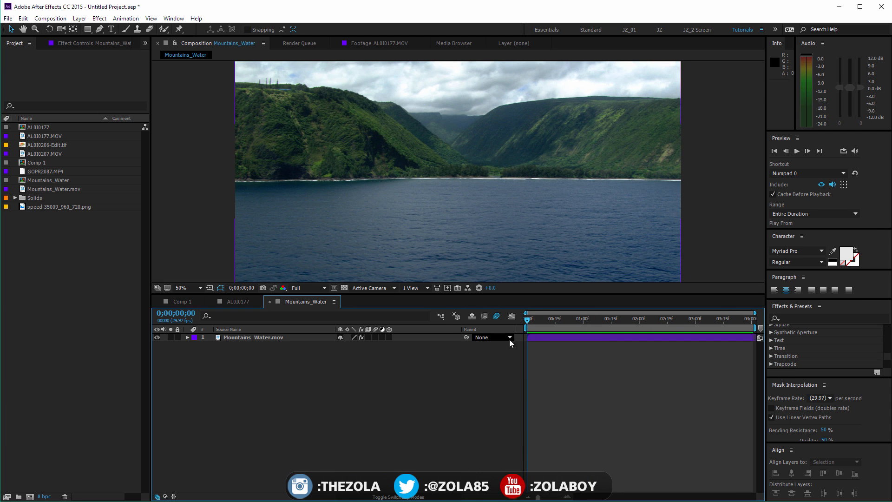
left_click_drag(531, 317, 454, 313)
left_click_drag(542, 320, 457, 316)
left_click(259, 340)
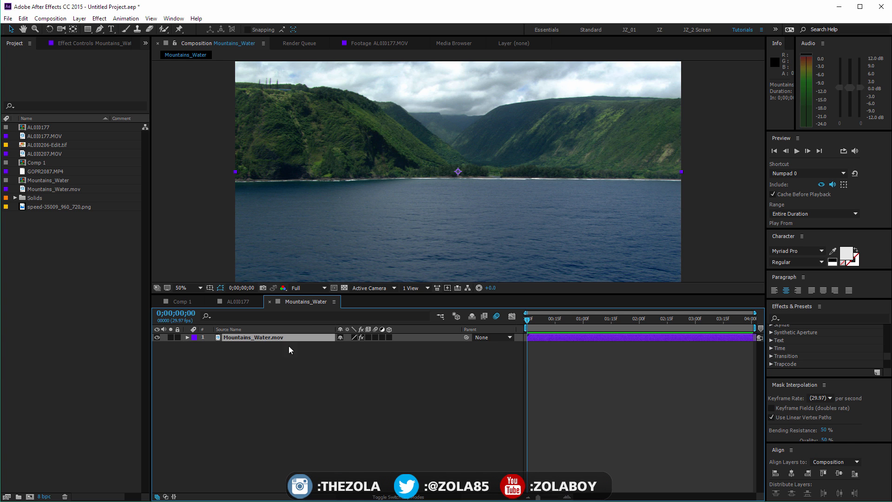
right_click(259, 337)
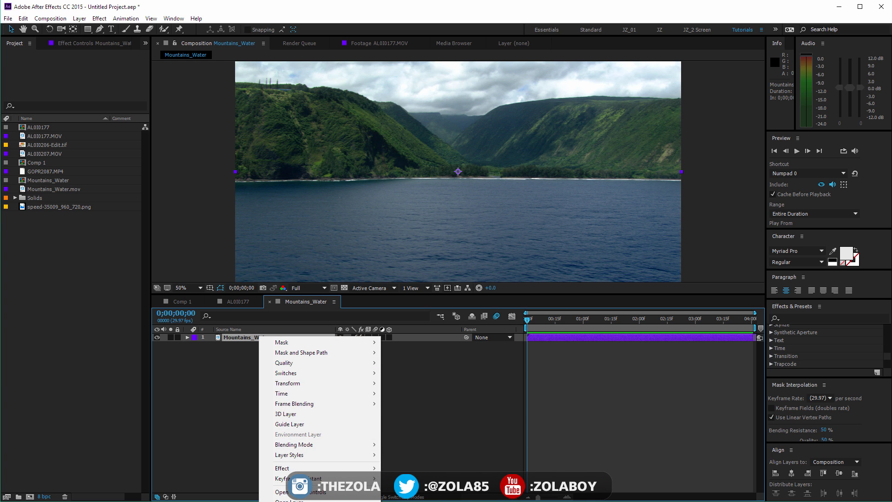
left_click(453, 419)
key("grave")
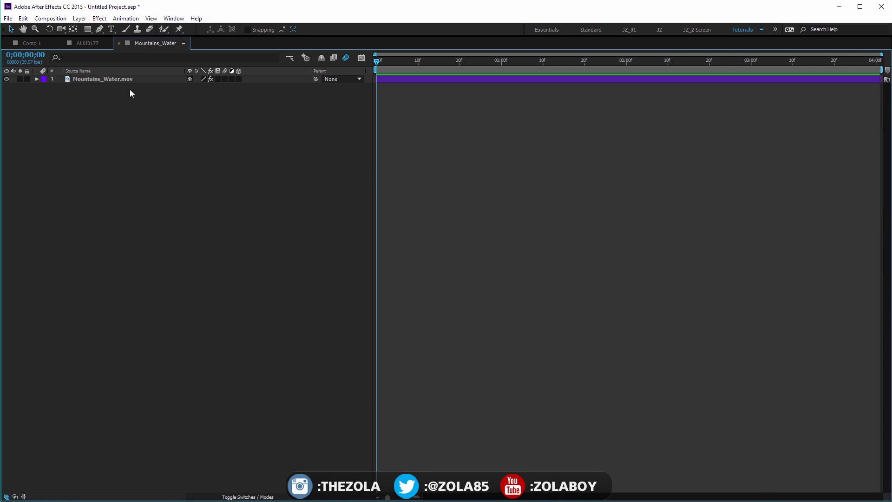
key("grave")
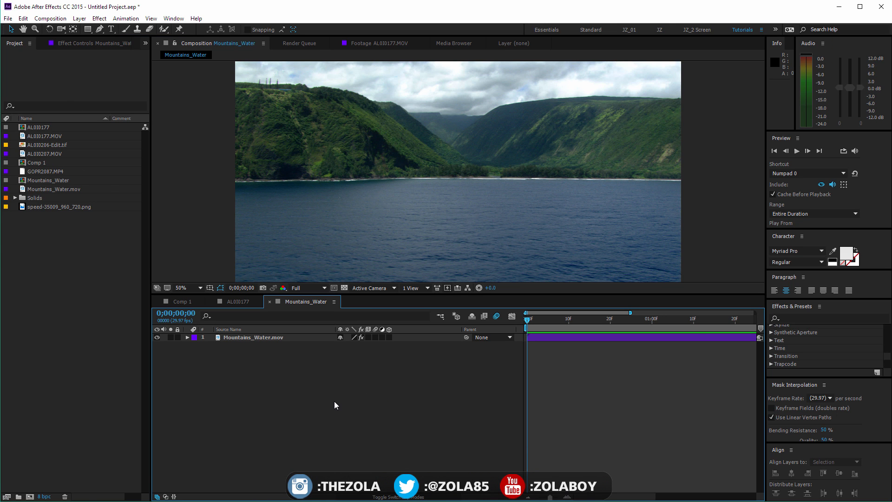
Rename the current composition as Mountains_Water_analysed in its composition settings
key("ctrl+k")
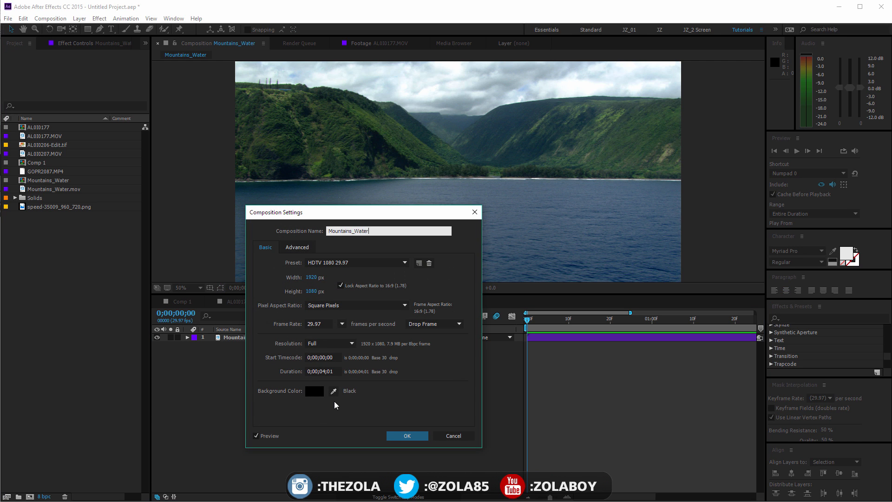
type("_analysed")
key("Return")
Create a new composition from the Mountains_Water.mov footage in the project
left_click(90, 229)
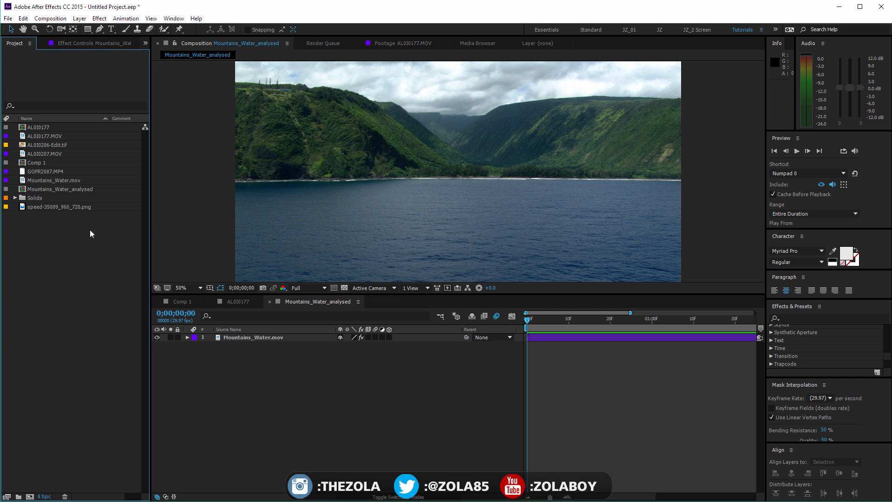
left_click(82, 181)
left_click_drag(72, 181, 30, 496)
End the work area at 0;00;01;28 and trim the new Mountains_Water composition to it
left_click_drag(581, 318, 752, 319)
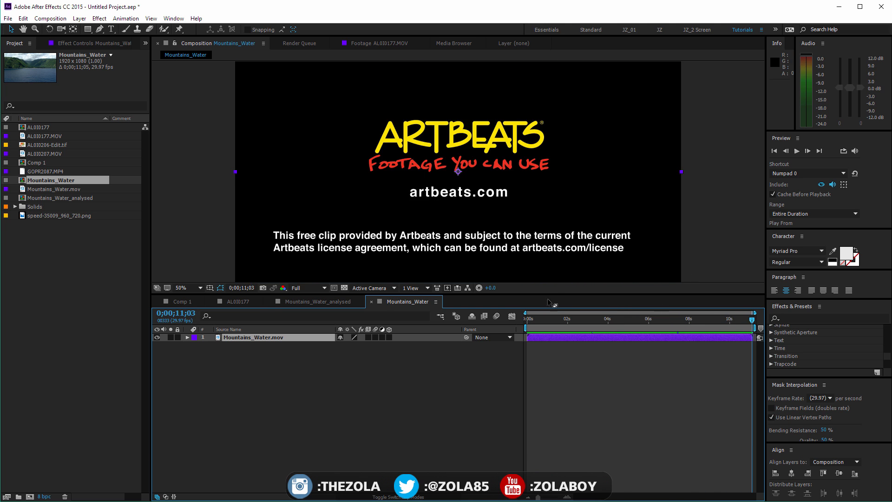
left_click_drag(542, 324, 568, 319)
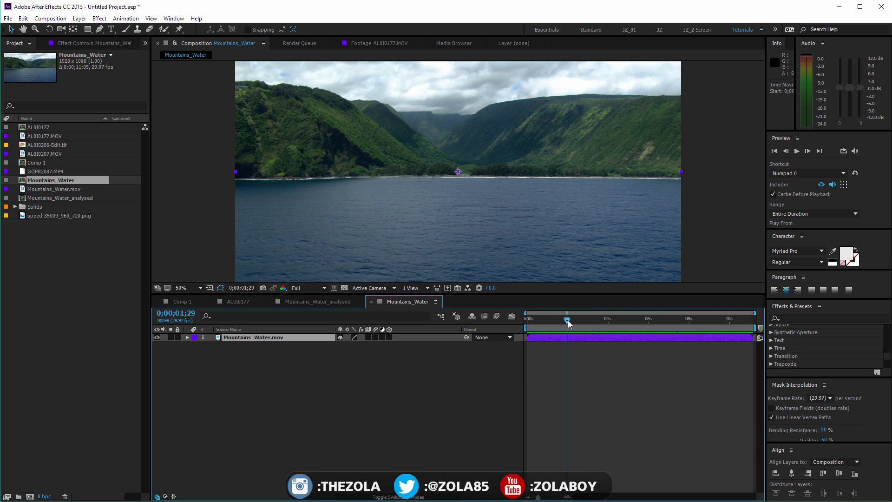
key("n")
right_click(557, 329)
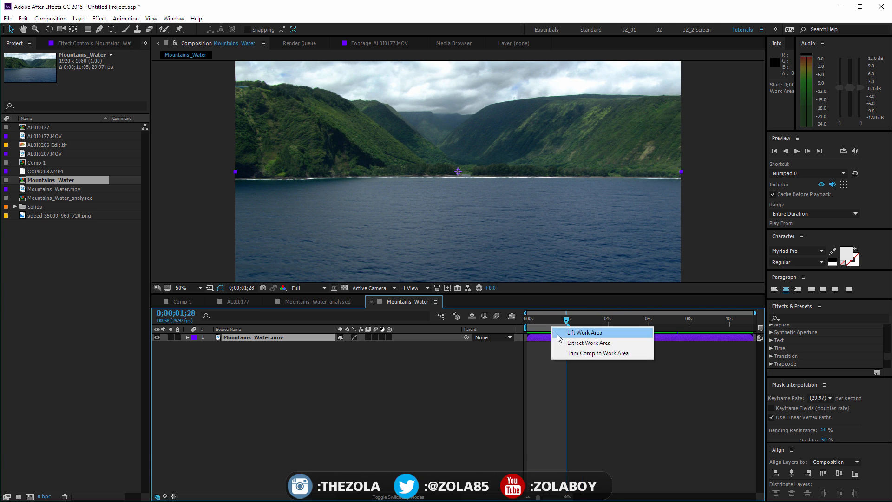
left_click(600, 351)
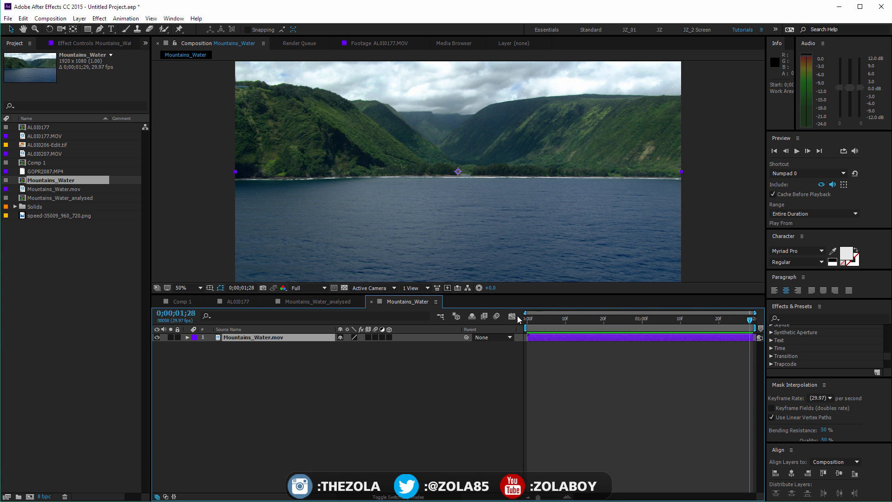
Return to the first frame and run Track Camera on the Mountains_Water.mov layer
left_click_drag(548, 319, 496, 325)
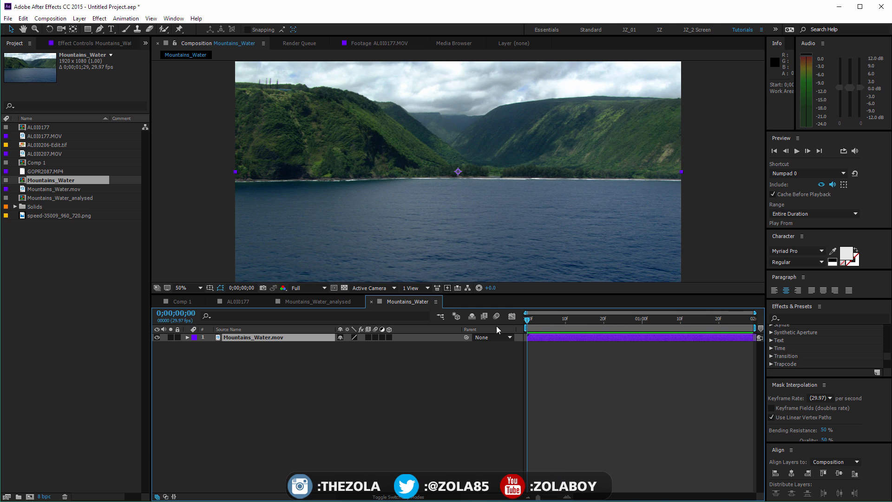
key("grave")
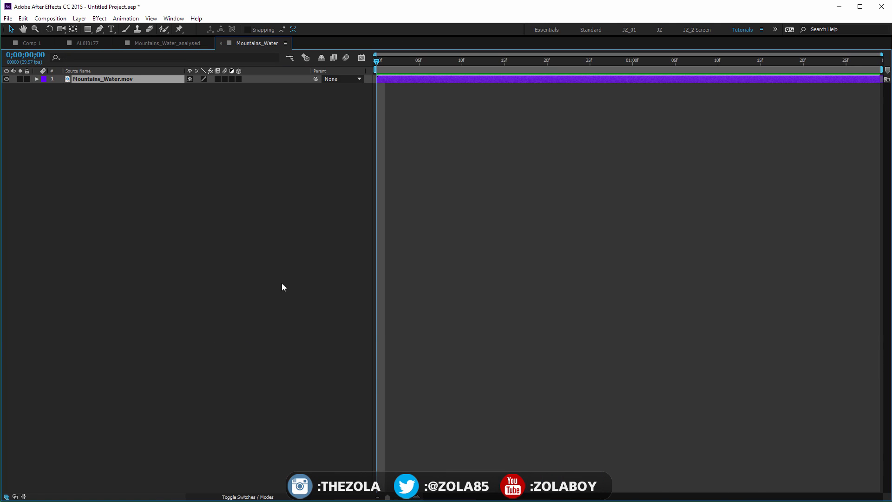
right_click(154, 79)
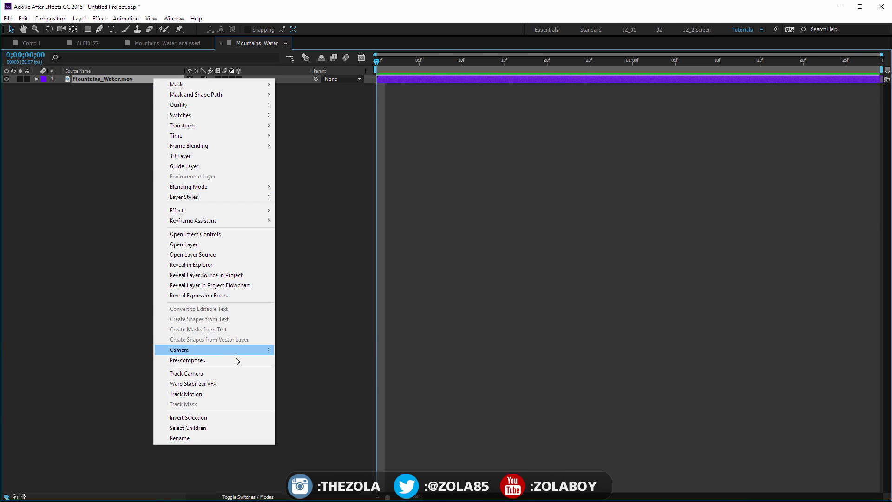
left_click(233, 375)
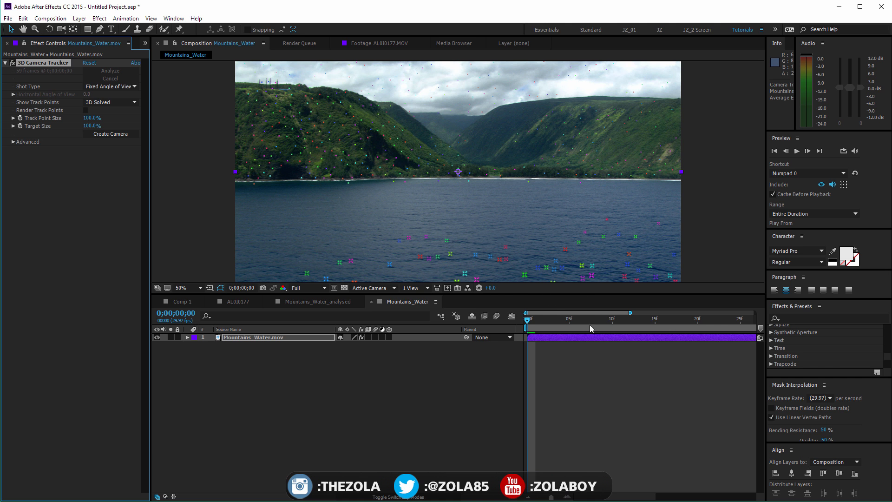
Play and scrub through the tracked clip to examine the solved track points over the mountains and water
key("space")
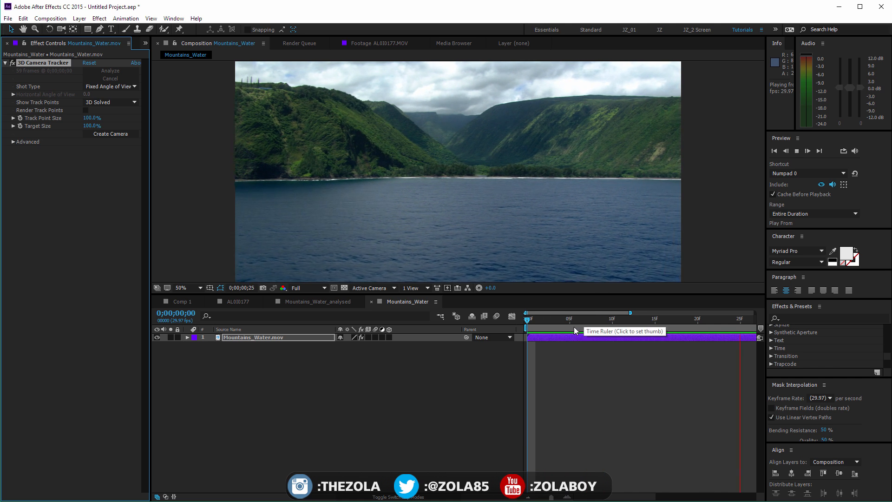
left_click_drag(574, 324, 724, 310)
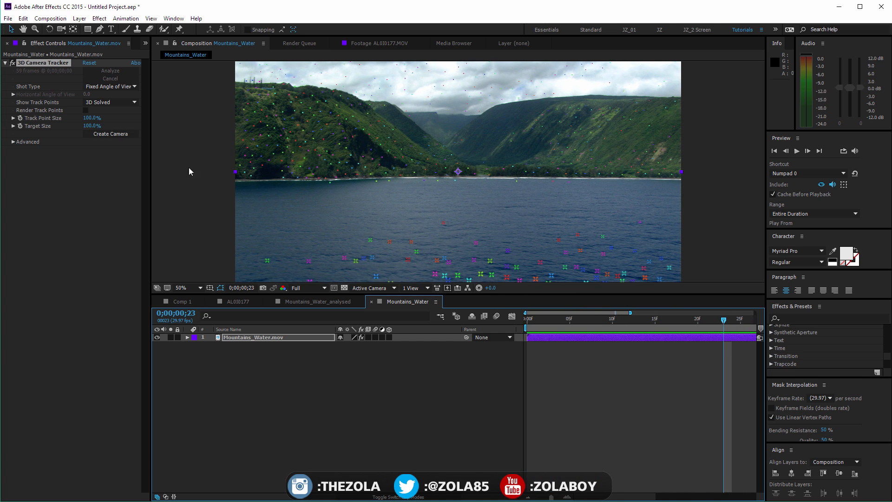
left_click_drag(539, 319, 588, 306)
key("KP_0")
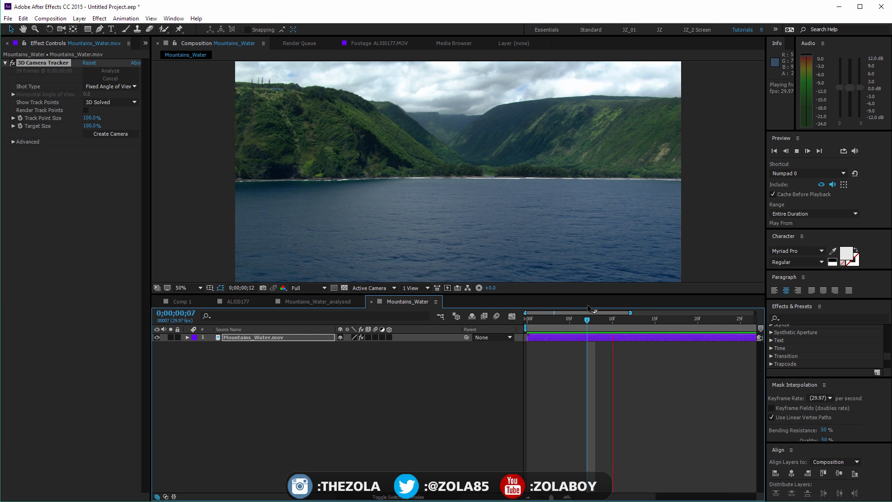
Turn on Render Track Points to preview the points during playback, switch it off again and stop the preview
left_click(85, 111)
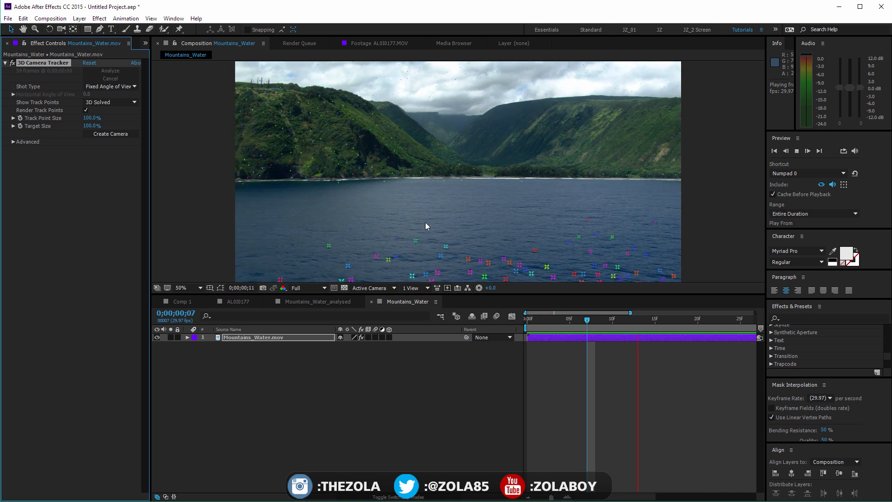
left_click(85, 110)
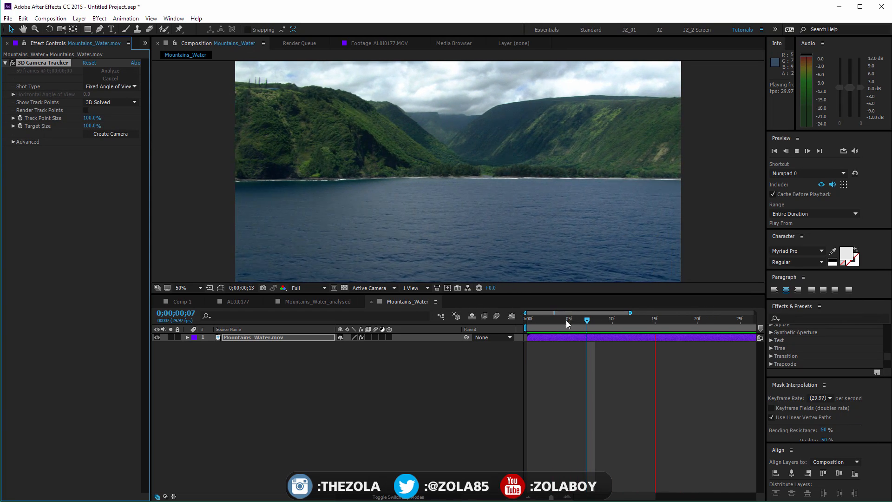
key("space")
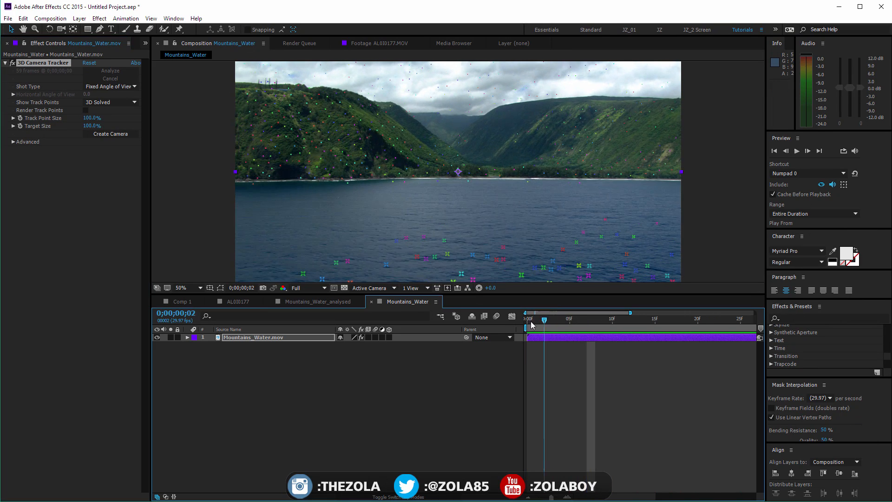
Select the 3D Camera Tracker effect to inspect its track points and look through the Shot Type options
left_click(34, 62)
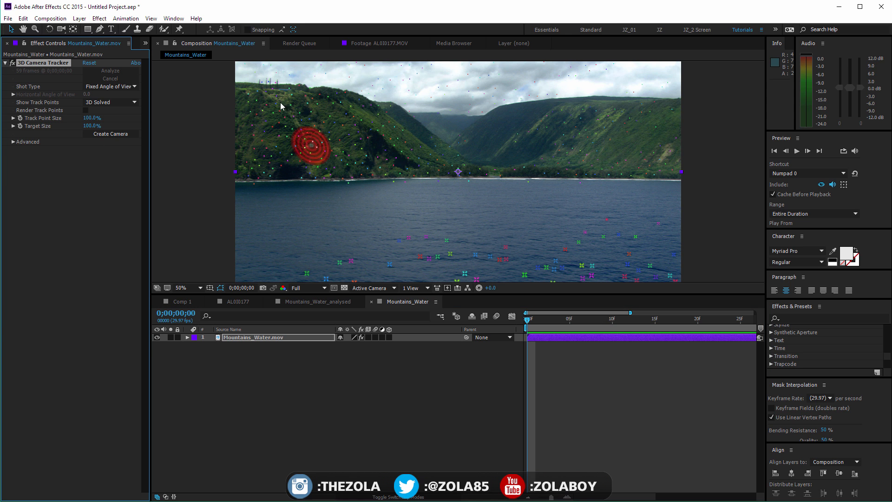
left_click(76, 185)
left_click_drag(596, 322, 400, 283)
left_click(37, 63)
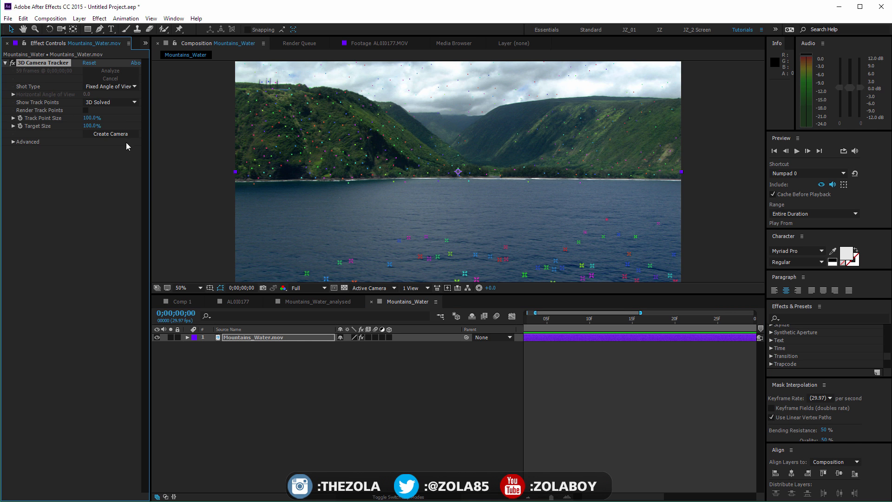
left_click(120, 86)
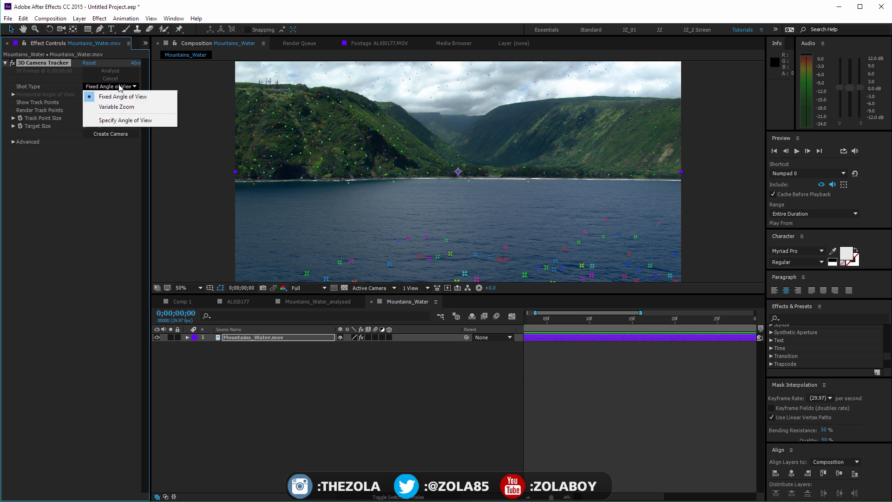
left_click(85, 253)
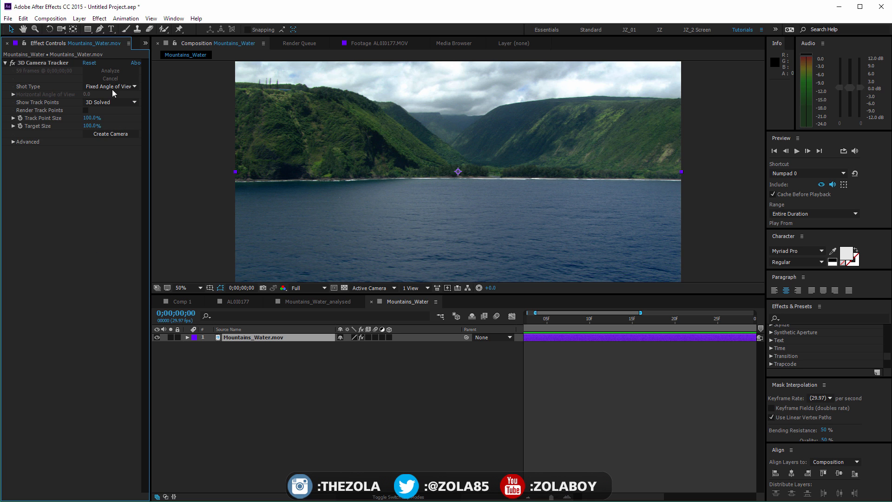
Fit the whole composition in the timeline at frame 0;00;00;05 and expand the tracker's Advanced settings for the clip
left_click(543, 321)
left_click_drag(552, 497, 521, 498)
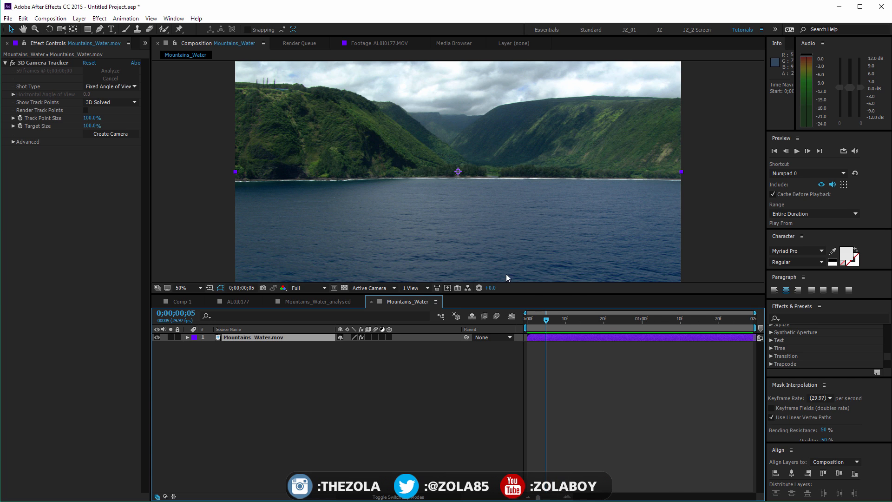
left_click(247, 337)
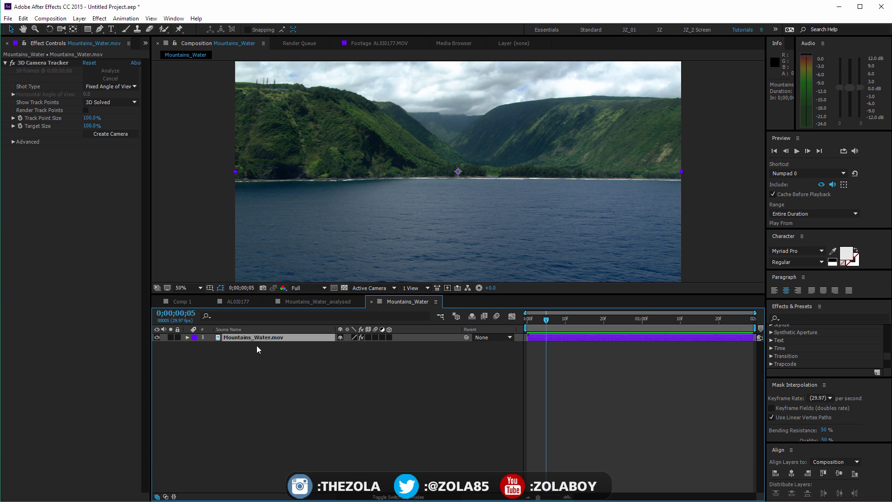
left_click(13, 141)
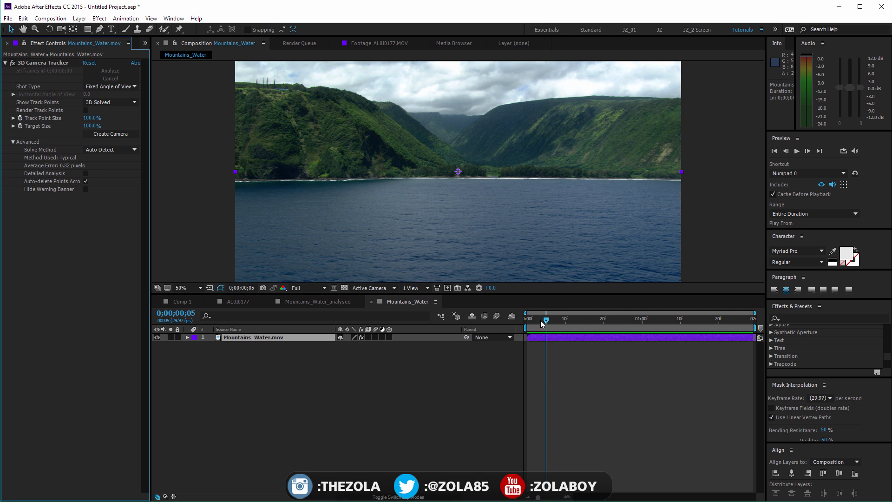
Play and scrub through the clip to study its camera movement, then return to the first frame and deselect the layer
key("space")
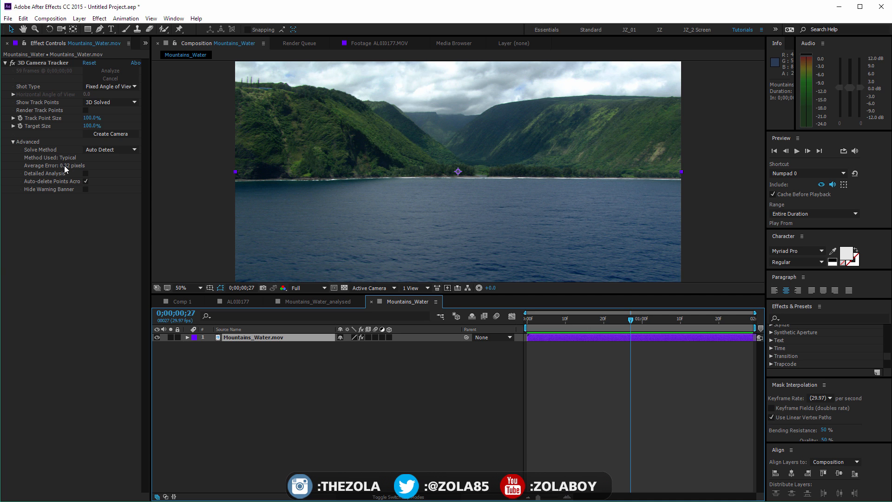
left_click(537, 319)
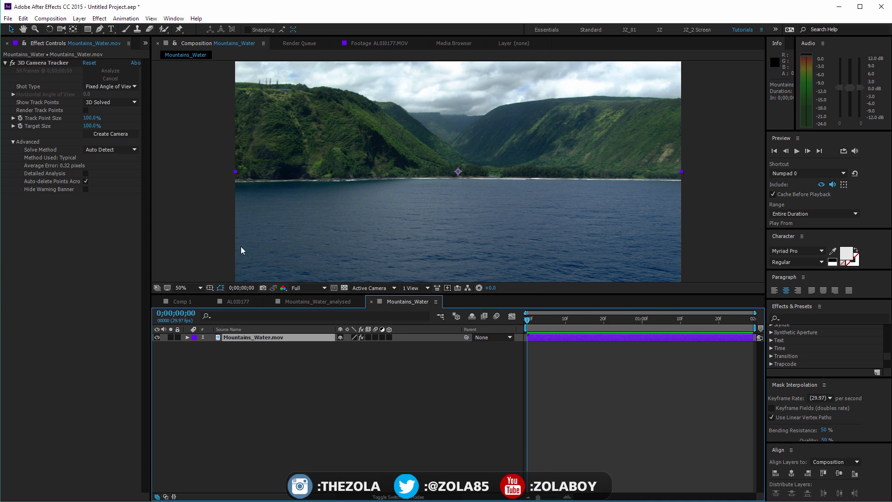
left_click_drag(531, 321, 412, 301)
left_click_drag(548, 318, 680, 320)
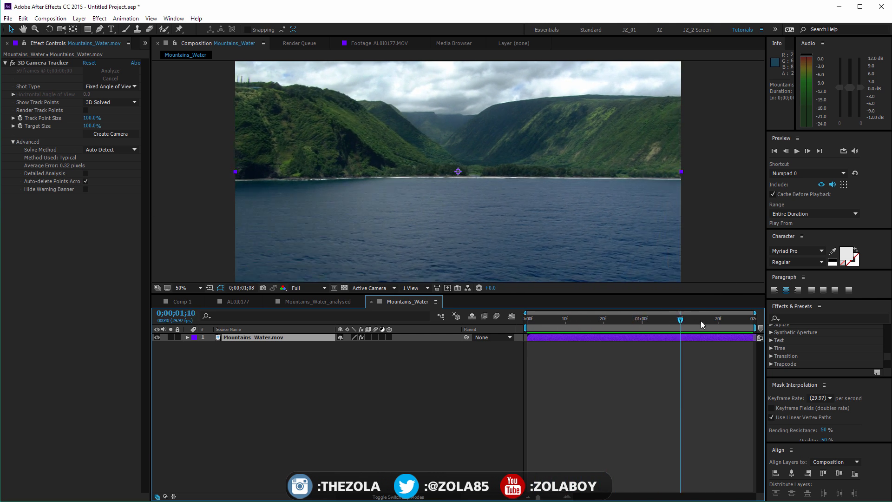
key("space")
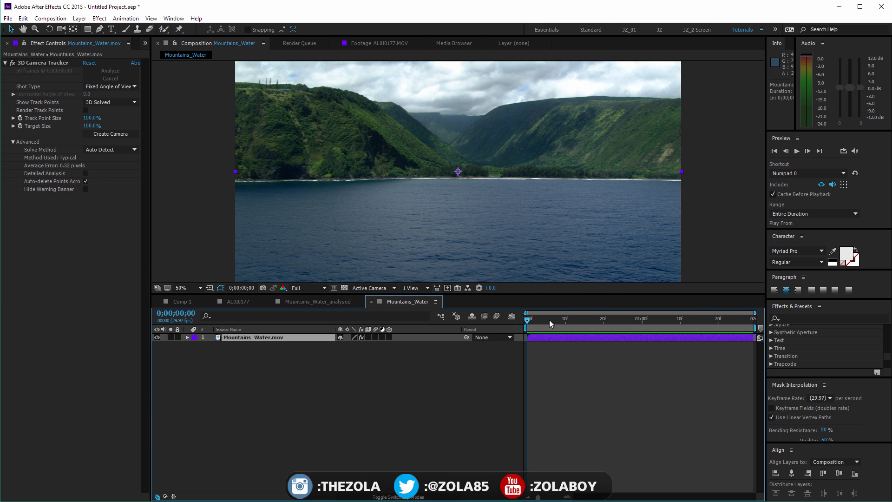
left_click_drag(550, 320, 483, 331)
left_click(263, 331)
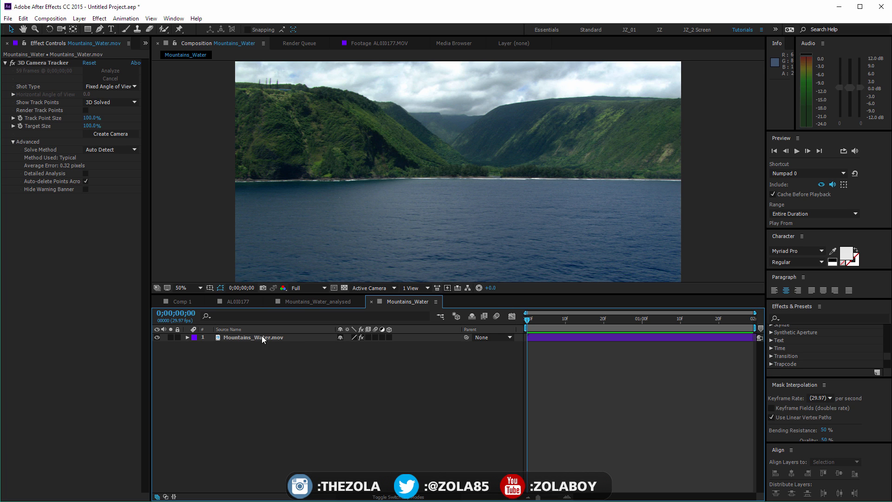
Turn on Detailed Analysis for the Mountains_Water.mov camera tracker, preview the reanalysed track points, and switch it off again
left_click(301, 338)
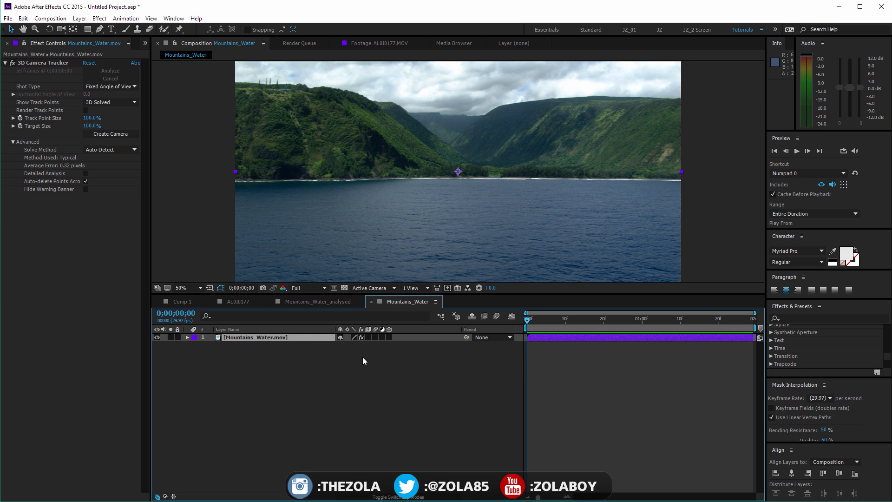
left_click(86, 173)
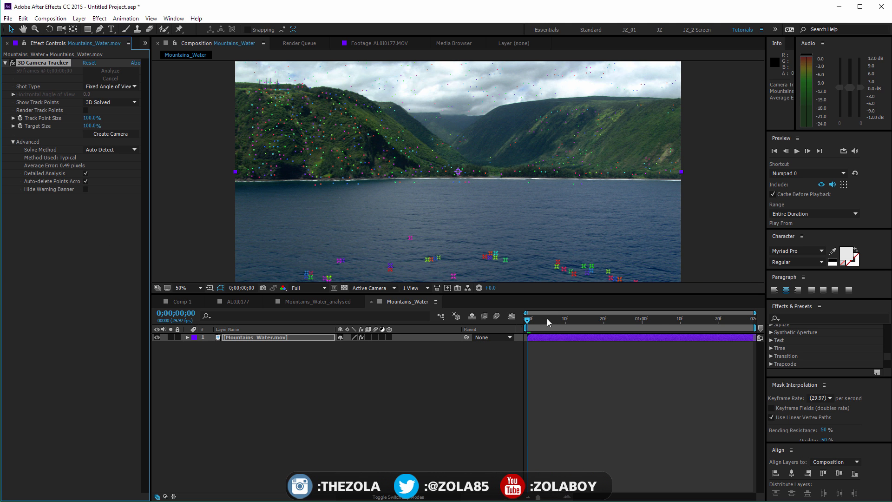
key("space")
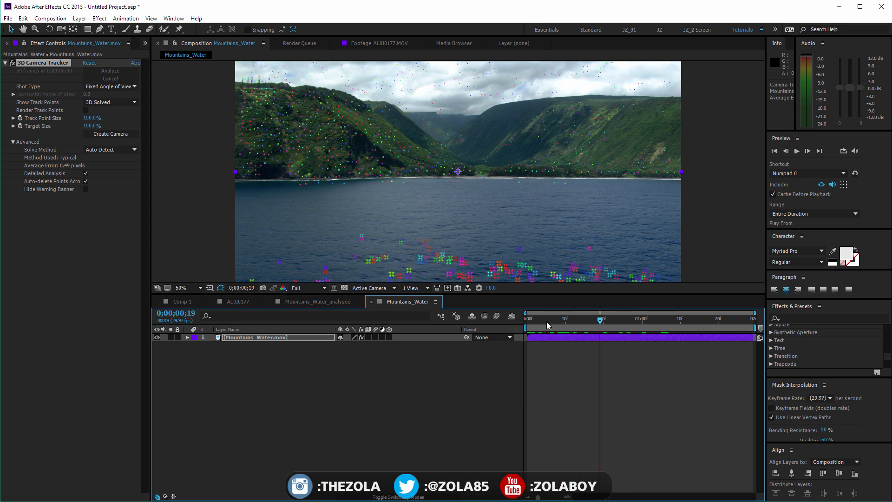
key("space")
left_click(85, 175)
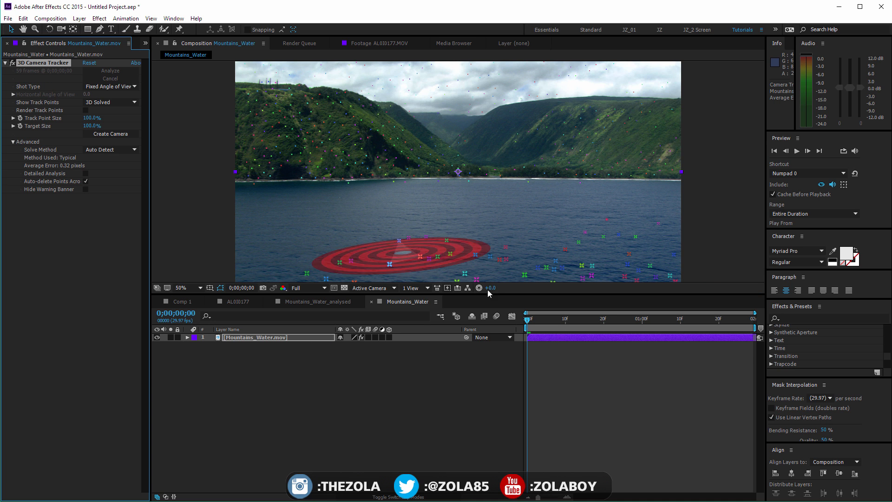
Scrub and play through the clip to examine how the solved track points on the hills and water behave
left_click_drag(530, 321, 117, 186)
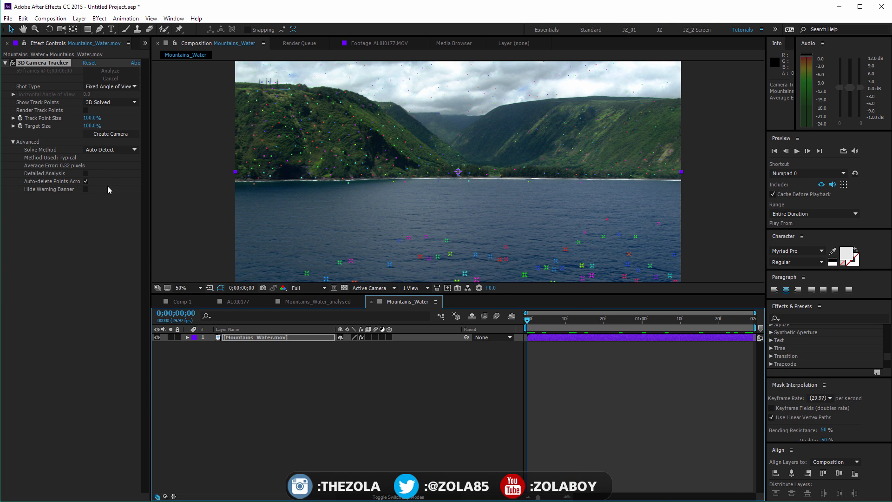
left_click_drag(538, 320, 650, 331)
left_click_drag(719, 280, 665, 314)
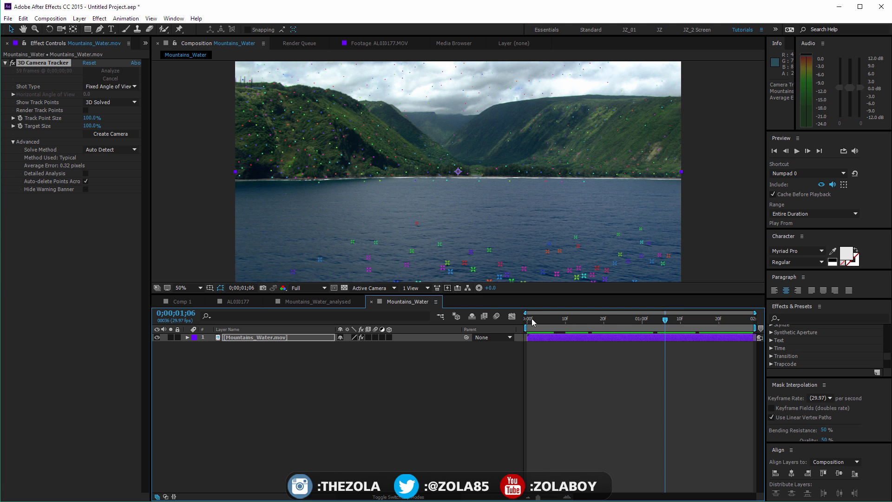
left_click_drag(529, 319, 616, 320)
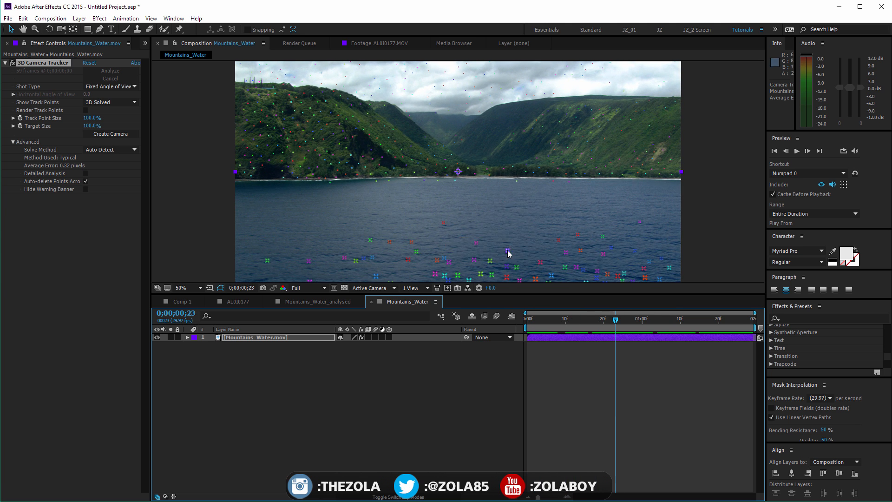
right_click(507, 251)
left_click(580, 348)
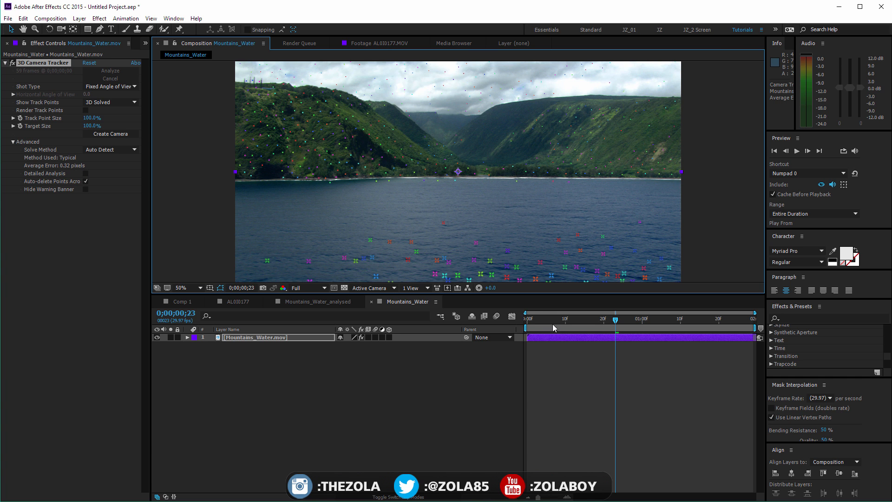
left_click_drag(534, 319, 631, 319)
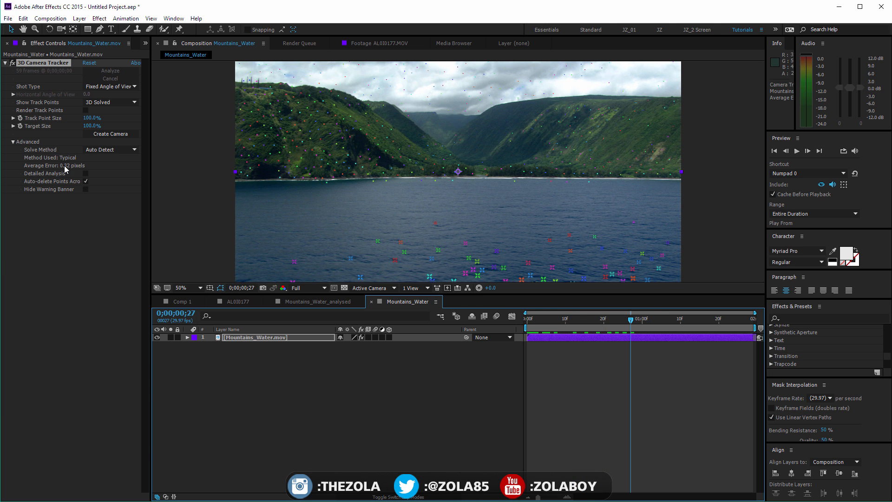
key("space")
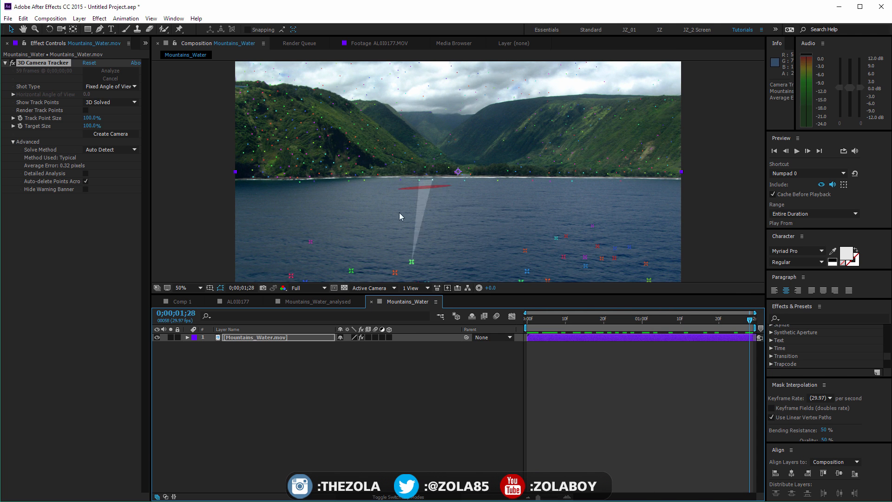
Create a new composition from the Mountains_Water.mov footage in the project
left_click(321, 361)
left_click(274, 337)
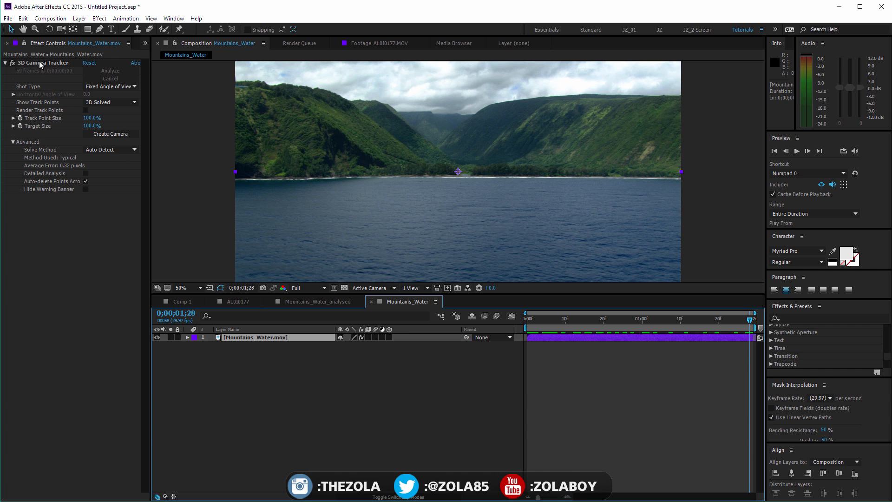
left_click(145, 43)
left_click(158, 54)
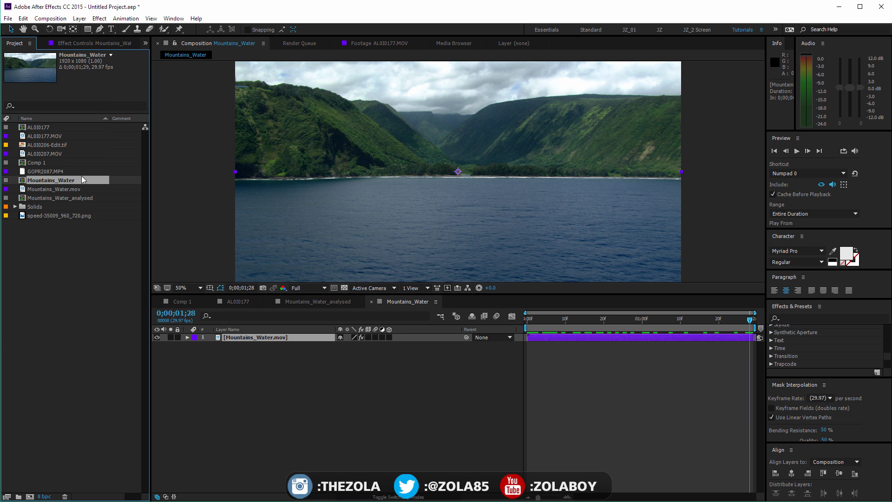
left_click(59, 180)
left_click_drag(59, 181, 29, 498)
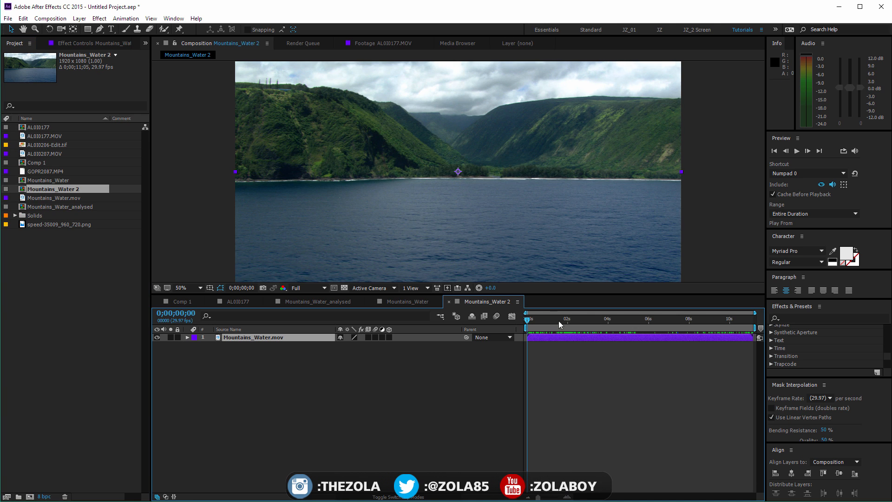
At 0;00;02;25, draw a rectangular mask over the shoreline from about one third across past the frame's right edge, and invert it
left_click_drag(559, 321, 584, 321)
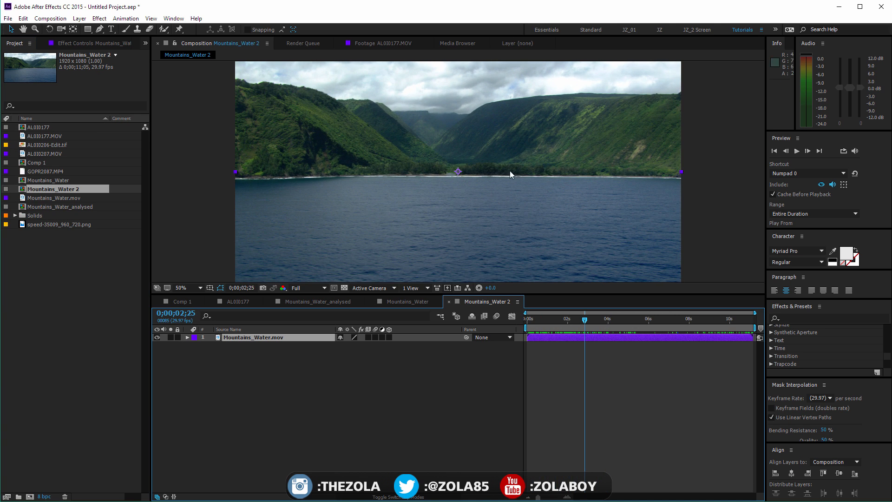
key("q")
mouse_move(379, 157)
left_mouse_down()
mouse_move(615, 195)
mouse_move(695, 183)
left_mouse_up()
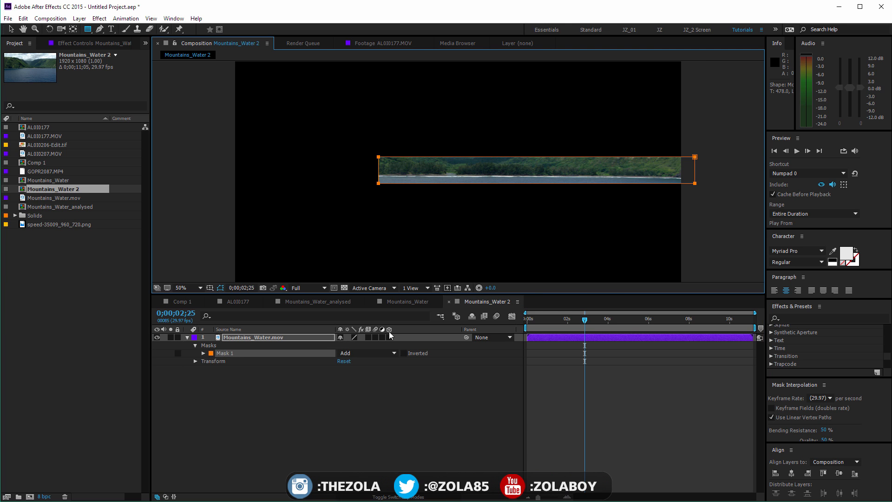
left_click(364, 353)
left_click(405, 352)
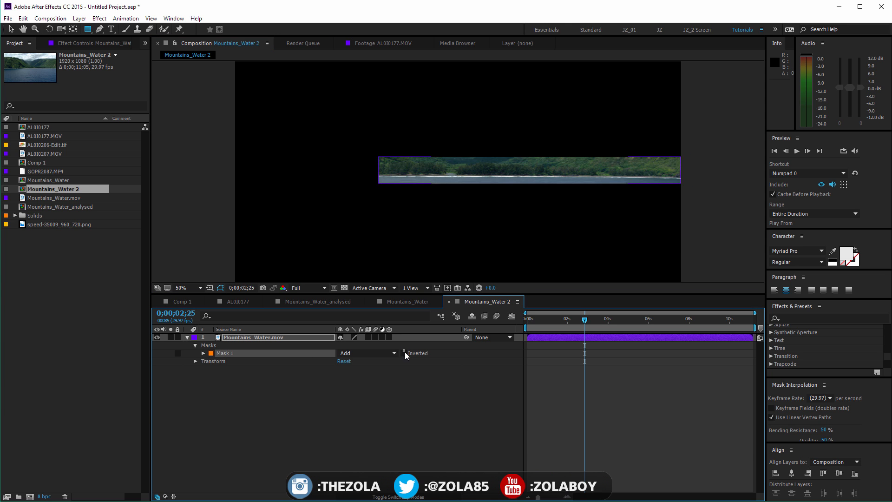
left_click(405, 352)
key("v")
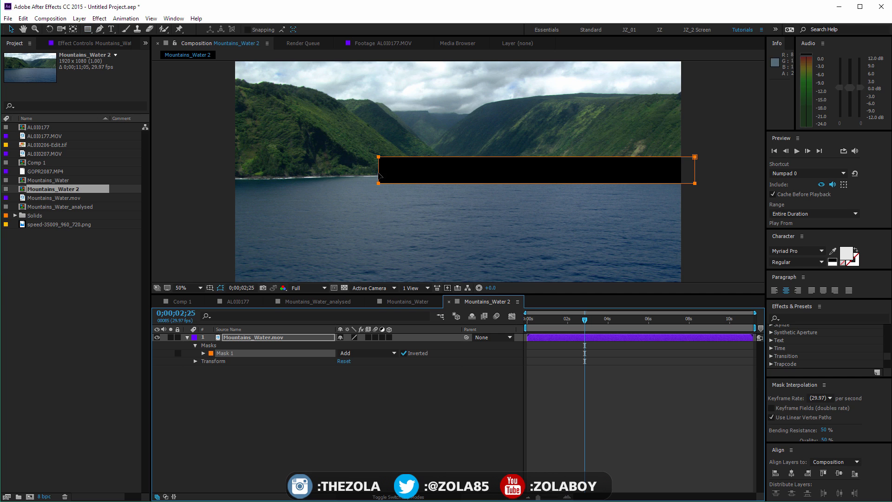
Stretch the shoreline mask's left edge beyond the frame so the cut-out band spans the full image width
double_click(378, 171)
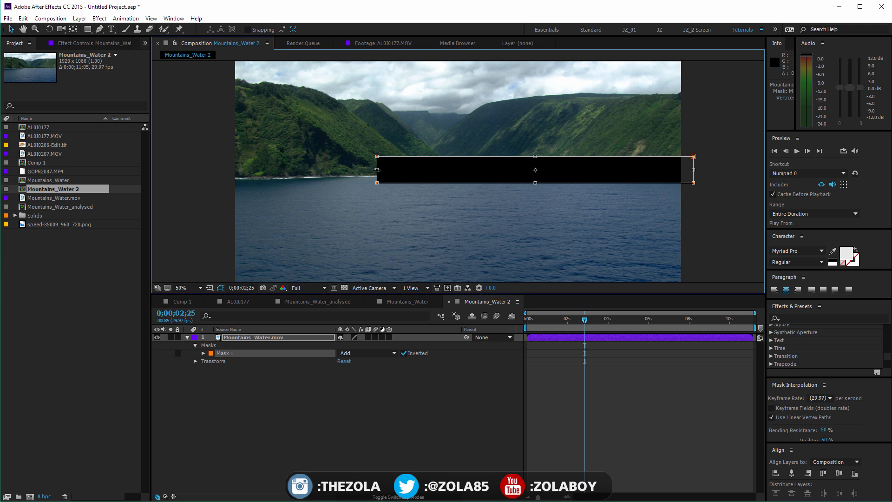
left_click_drag(377, 170, 184, 170)
key("Return")
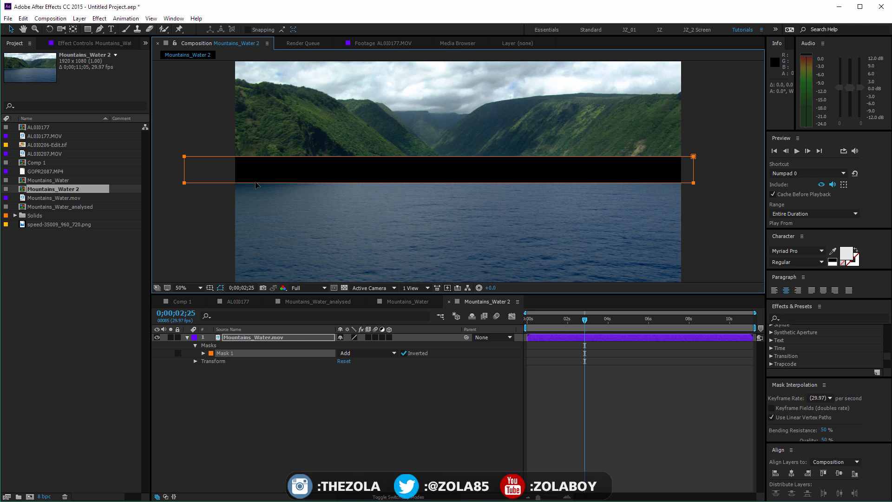
Pre-compose the masked Mountains_Water.mov layer as Mountains_Water.mov Comp 1, moving all attributes into the new composition
right_click(257, 342)
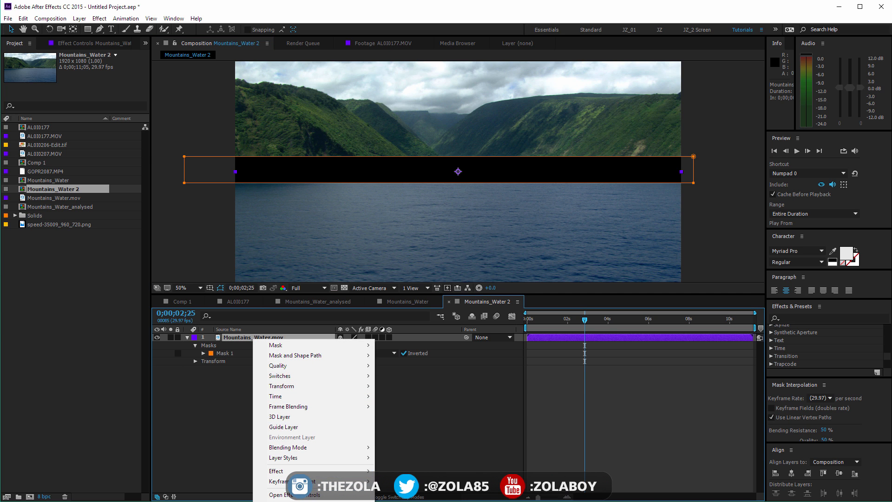
left_click(424, 388)
left_click(79, 19)
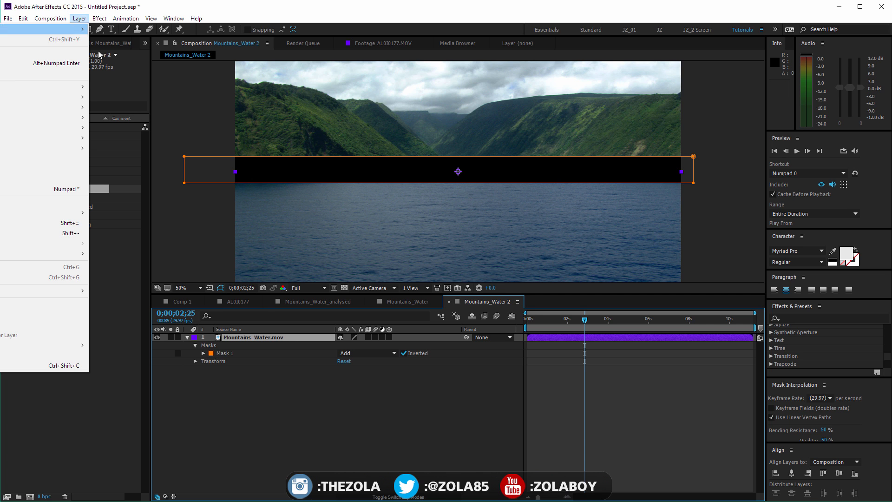
left_click(77, 368)
left_click(449, 376)
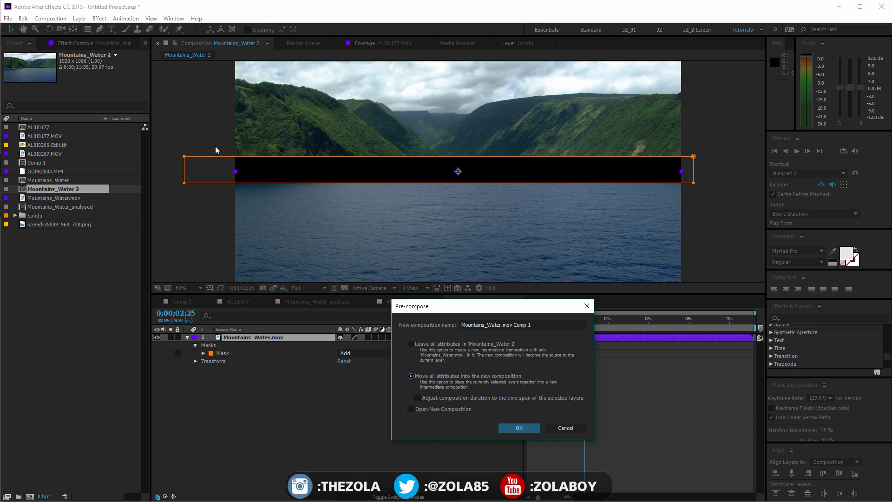
left_click(520, 428)
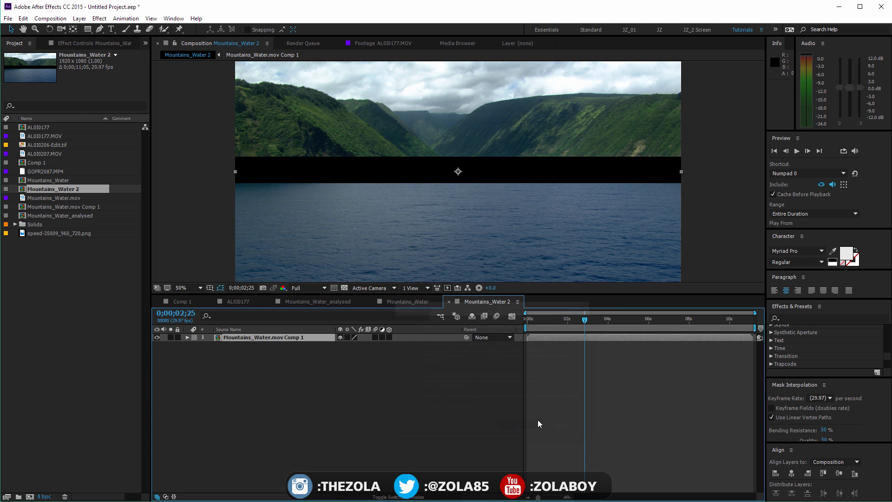
Return to the first frame and find the Track Camera command among the pre-composed layer's options without applying it
left_click(285, 338)
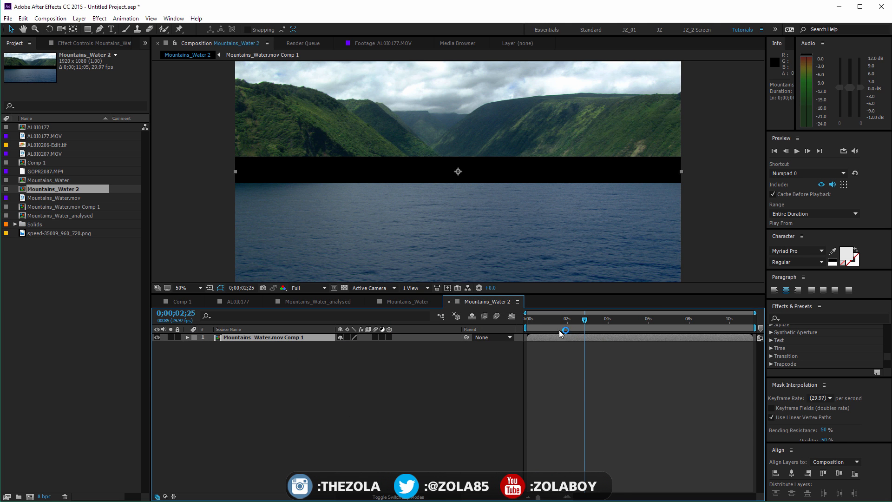
left_click_drag(535, 320, 405, 291)
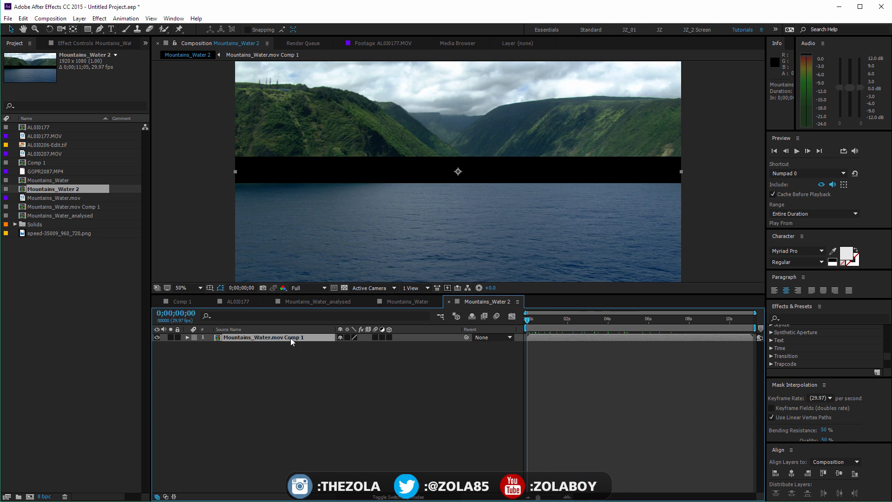
right_click(277, 337)
left_click(223, 406)
key("grave")
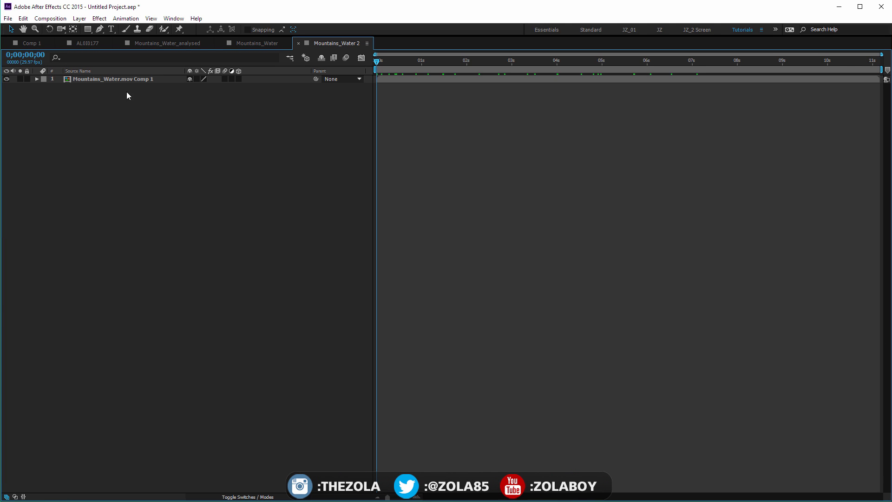
right_click(117, 83)
right_click(114, 78)
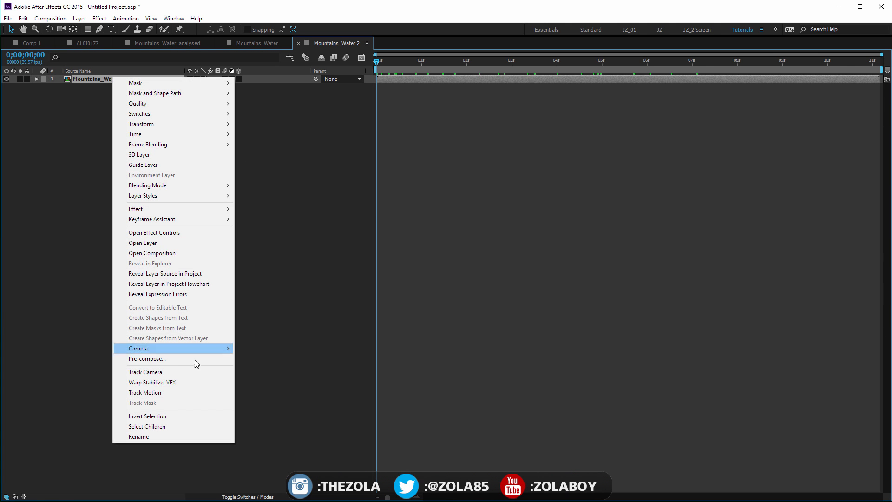
left_click(341, 297)
key("grave")
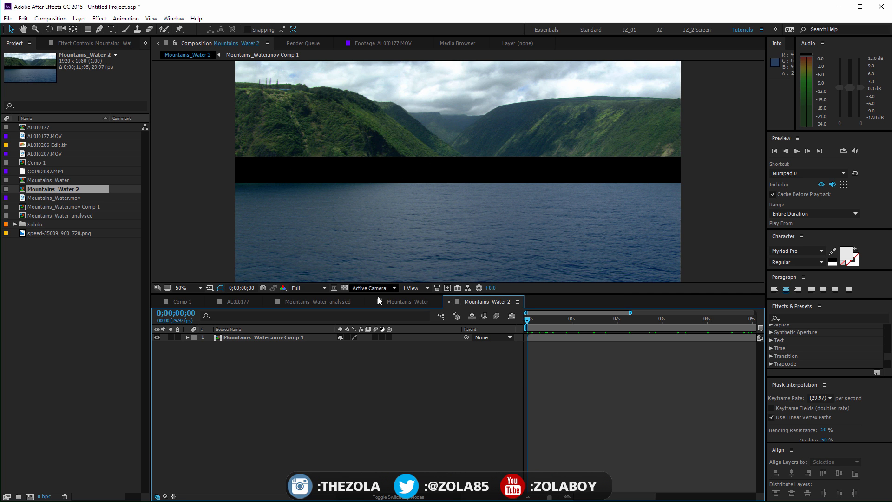
Show the transparency grid to check the cut-out band through the clip, and close the Mountains_Water 2 composition
left_click(344, 288)
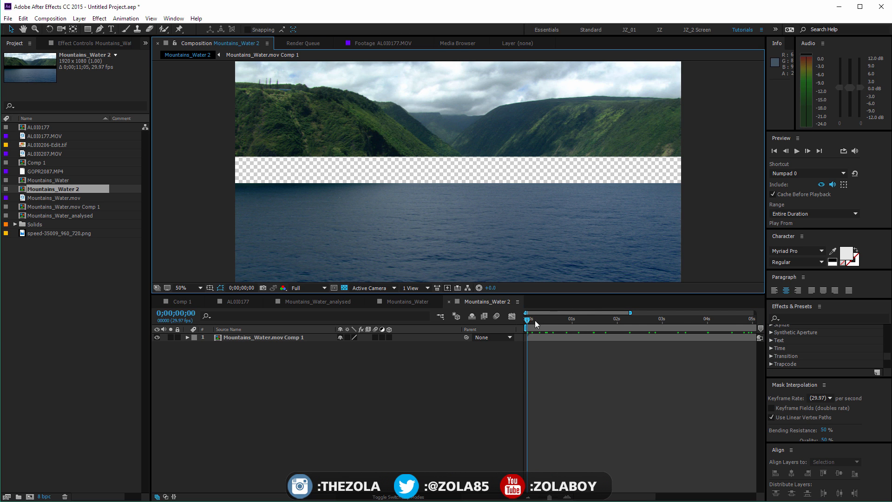
left_click_drag(536, 321, 446, 204)
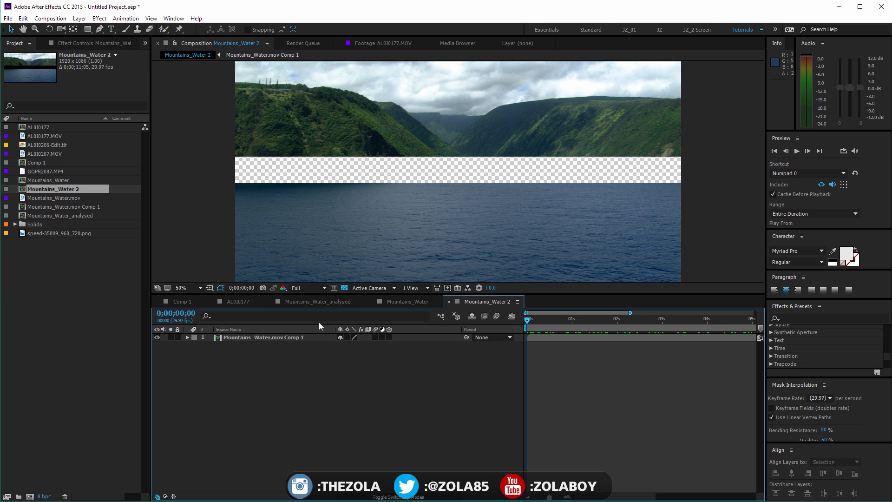
left_click(449, 302)
Open the Mountains_Water_analysed composition and select its clip's 3D Camera Tracker effect to display the track points
key("space")
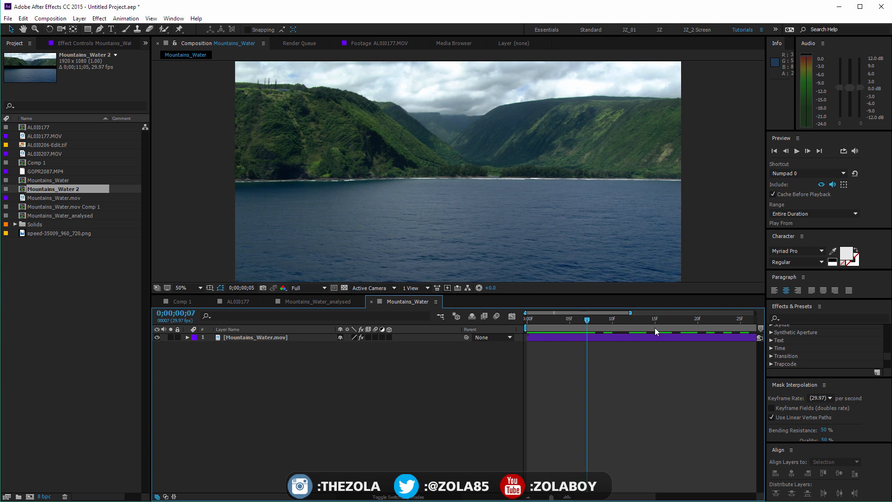
left_click(327, 337)
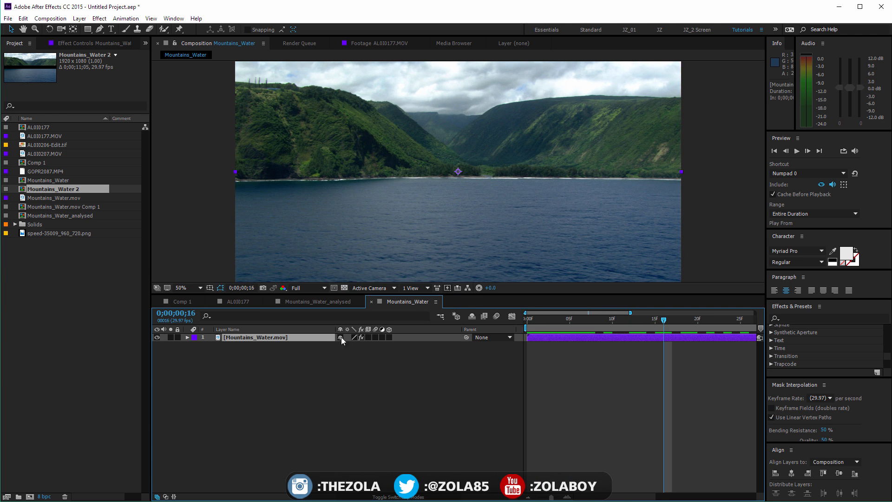
left_click(325, 302)
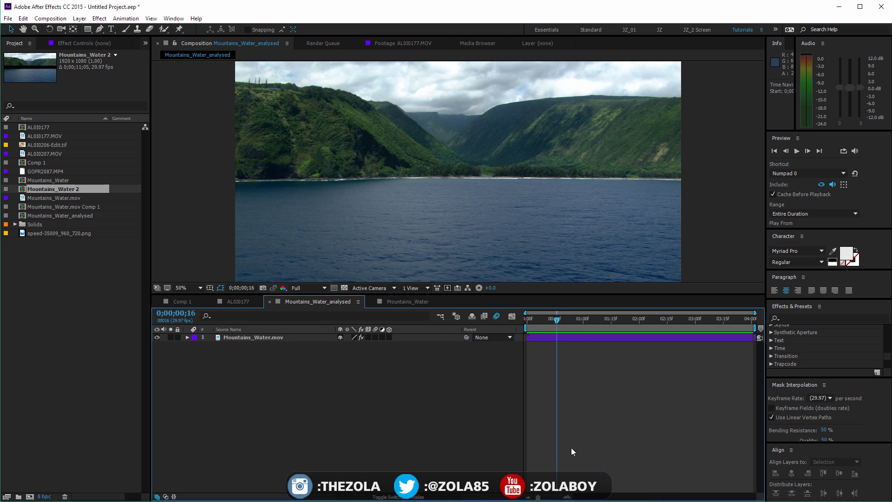
left_click(309, 338)
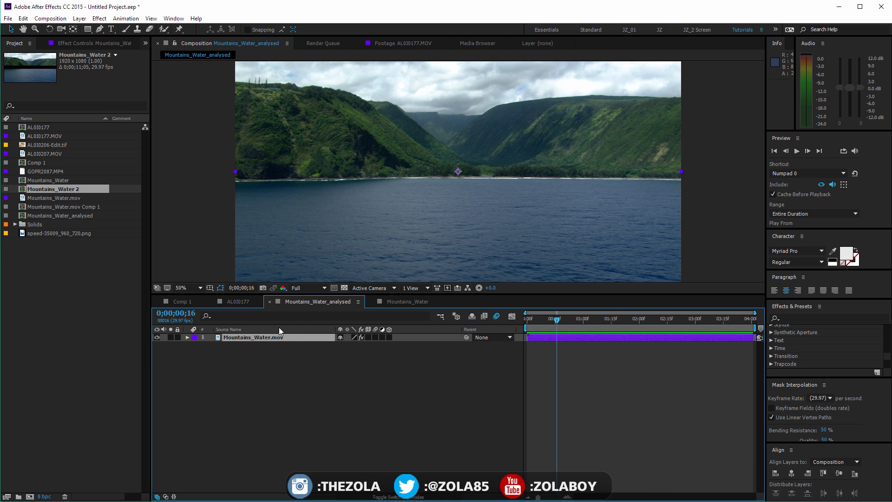
left_click(98, 43)
left_click(51, 63)
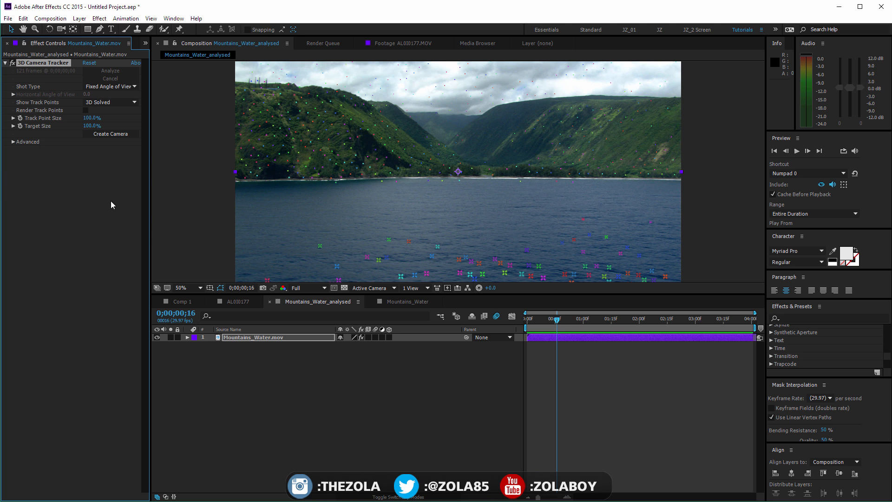
Compare the 3D Camera Tracker's advanced results and track points in Mountains_Water_analysed with those in Mountains_Water, scrubbing through both clips
left_click(13, 141)
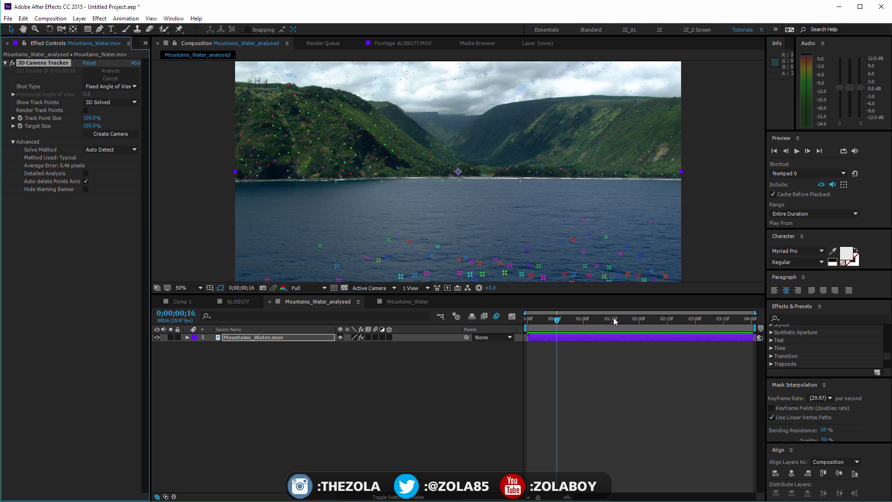
left_click_drag(558, 321, 752, 319)
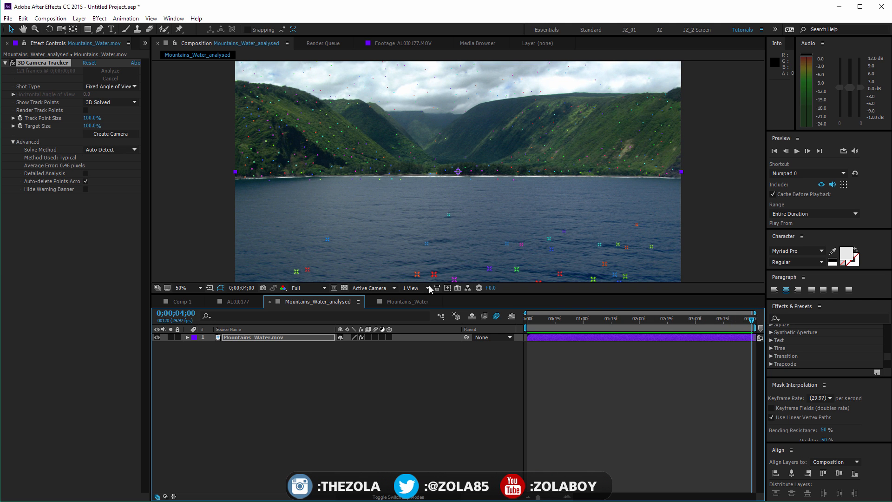
left_click(407, 301)
left_click_drag(604, 316, 694, 311)
left_click_drag(551, 497, 526, 487)
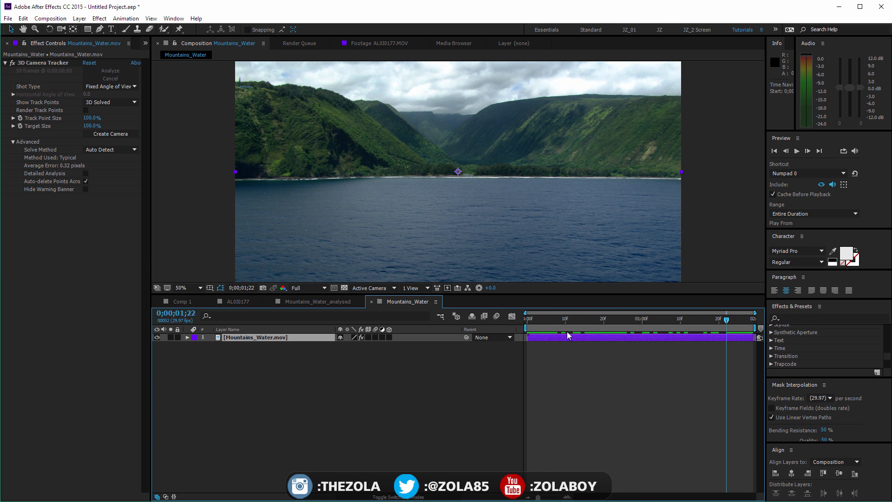
key("space")
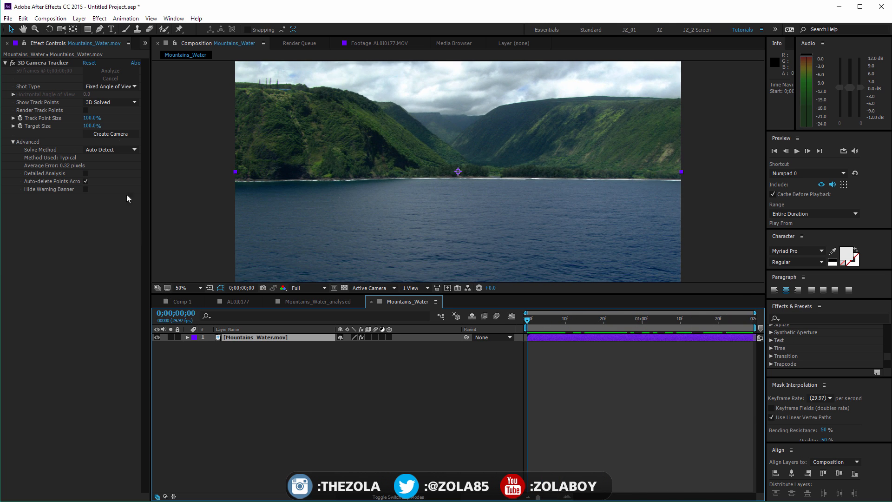
left_click(43, 63)
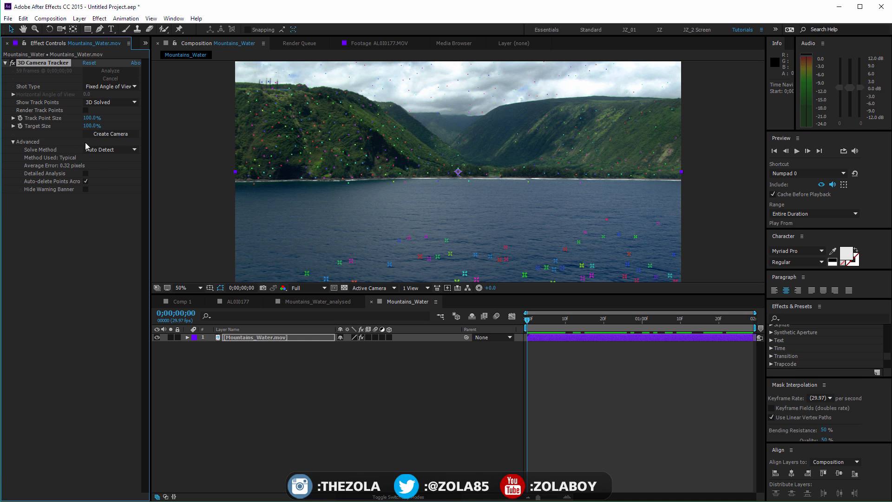
Set the 3D Camera Tracker's Track Point Size to 208% and its Target Size to 0%
left_click(107, 134)
mouse_move(92, 118)
left_mouse_down()
mouse_move(379, 107)
mouse_move(140, 116)
mouse_move(83, 135)
mouse_move(94, 129)
left_mouse_up()
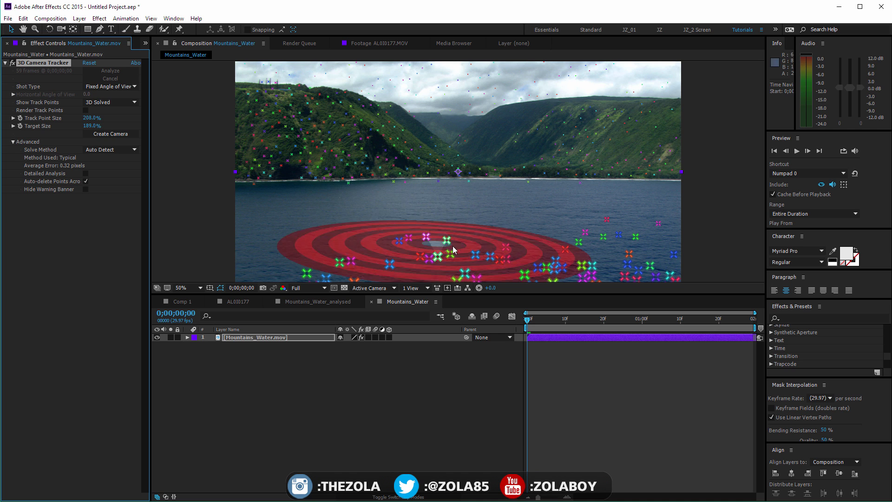
left_click(13, 126)
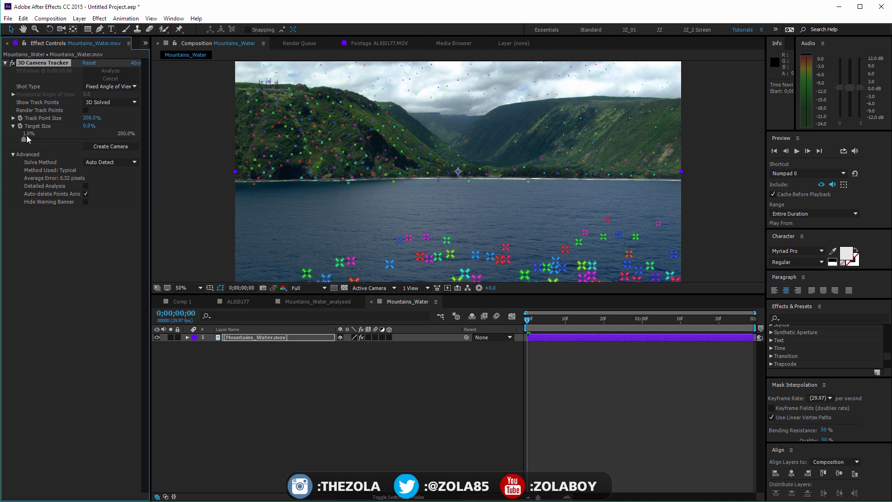
left_click(14, 118)
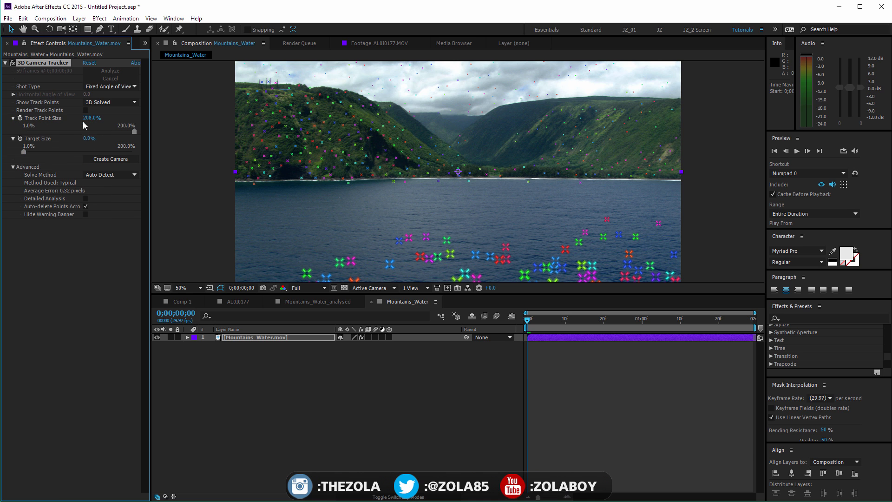
Preview the track points as 2D Source, and set them back to 3D Solved
left_click(124, 102)
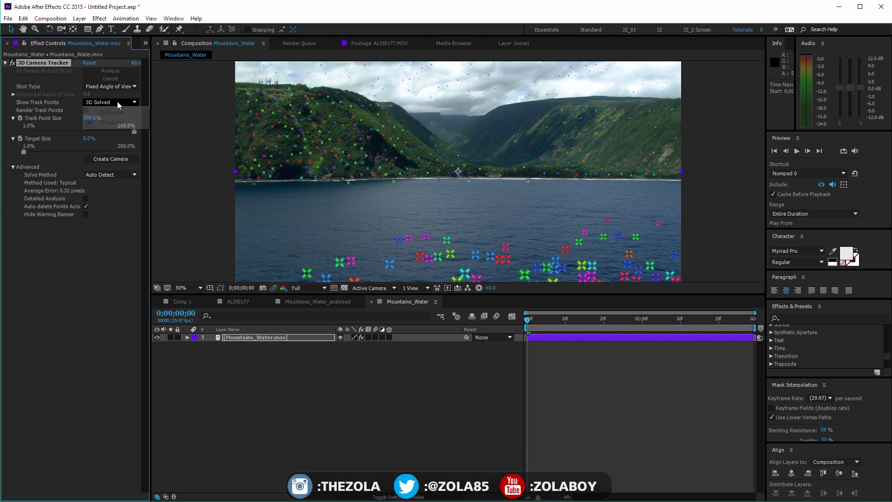
left_click(99, 111)
key("space")
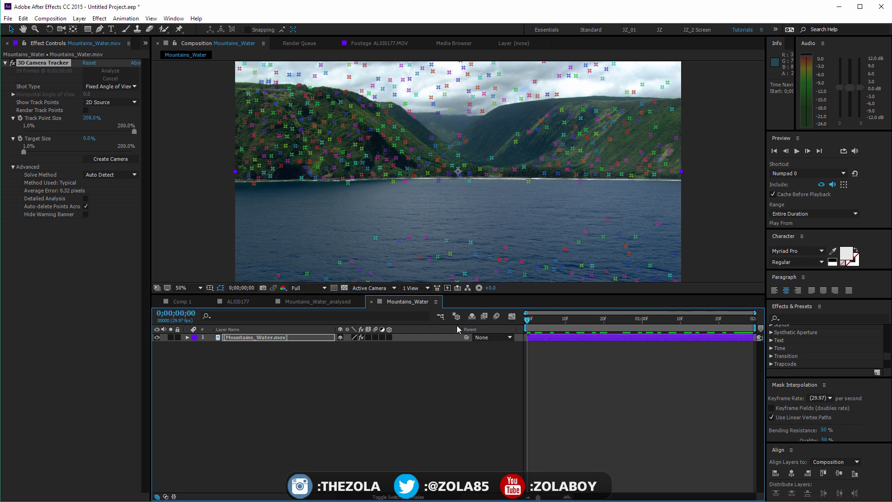
left_click(114, 102)
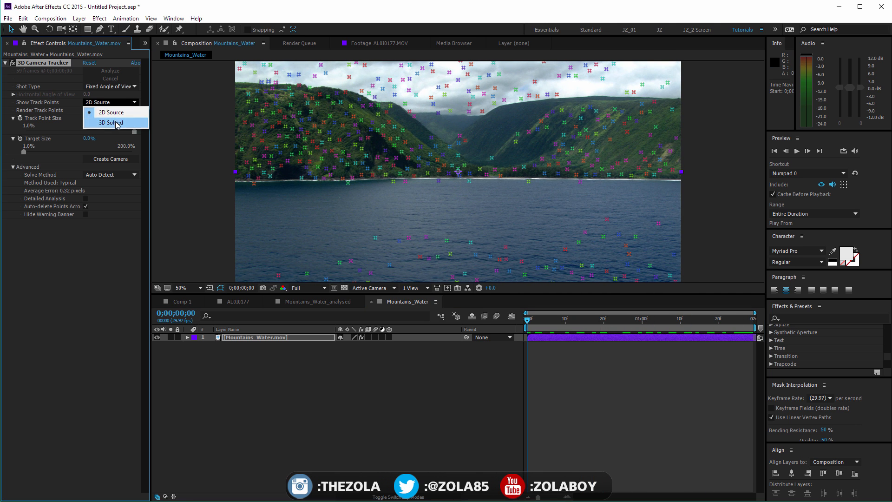
left_click(116, 122)
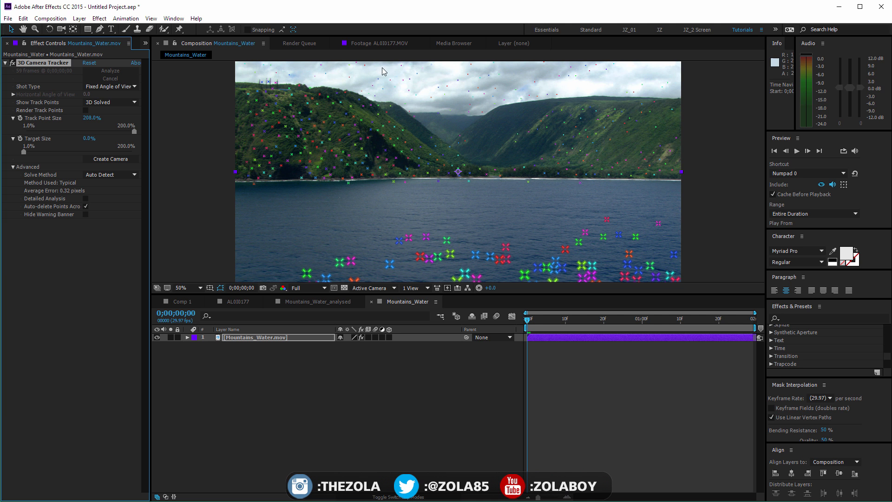
Review the layer-creation options for a shoreline track point at the first frame without choosing any
left_click_drag(528, 320, 494, 346)
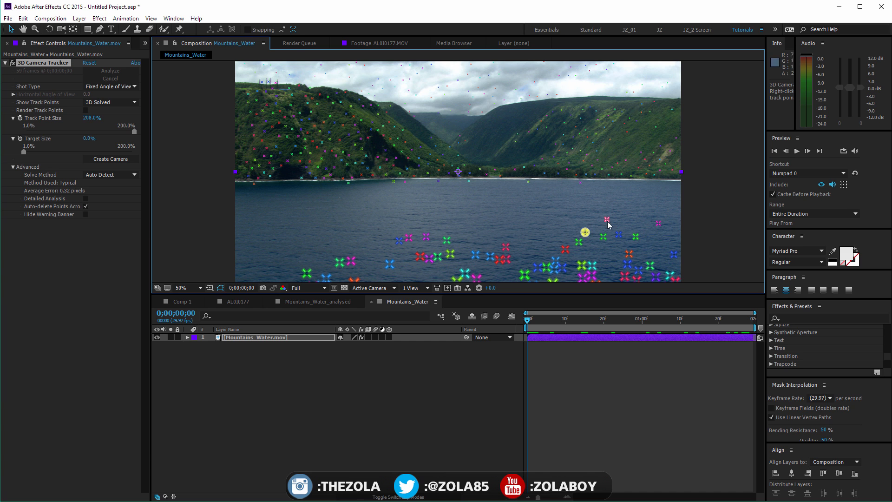
right_click(467, 181)
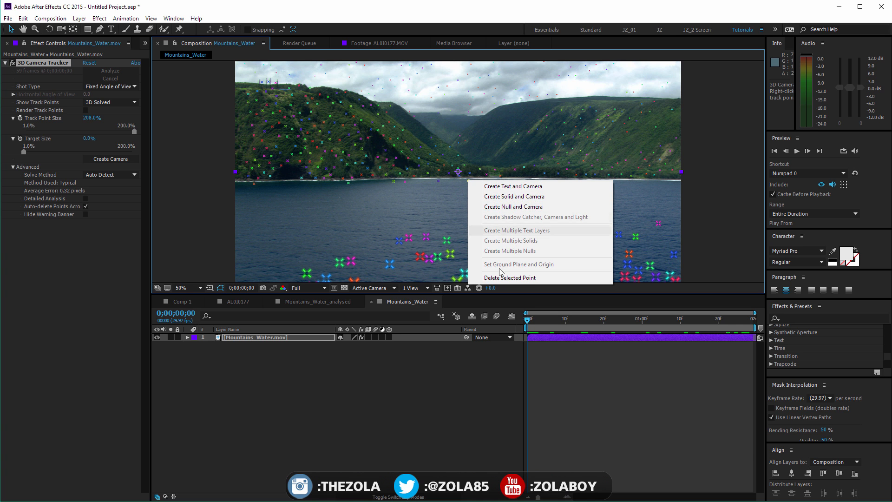
left_click(495, 386)
key("space")
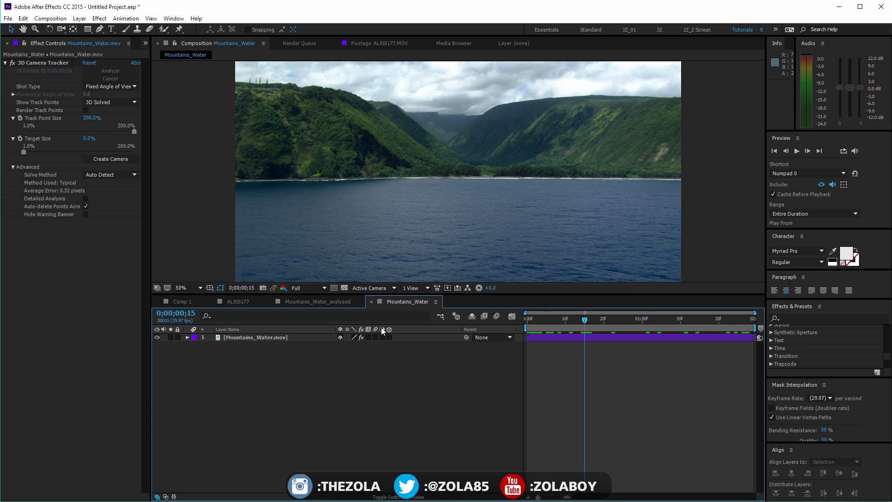
Reselect the 3D Camera Tracker effect and scrub through the clip to look for a suitable track point on the shoreline
left_click(278, 337)
left_click_drag(525, 313, 649, 311)
left_click(49, 62)
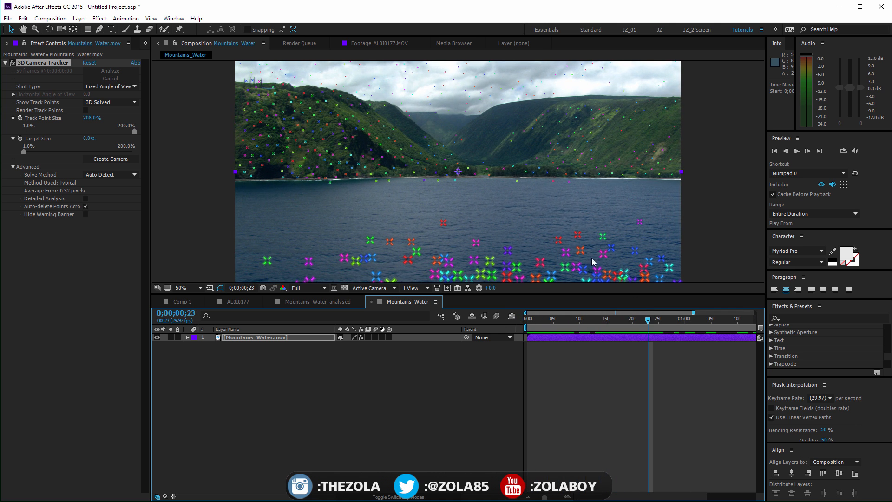
left_click(517, 181)
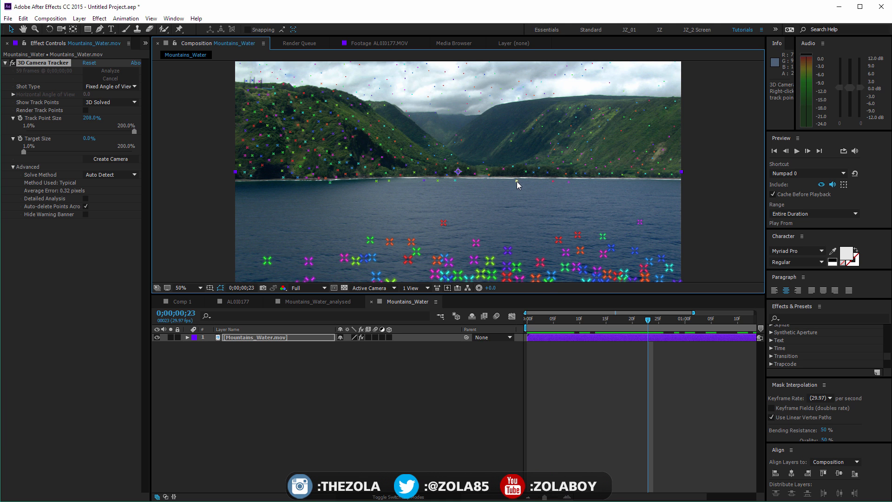
left_click_drag(533, 321, 758, 319)
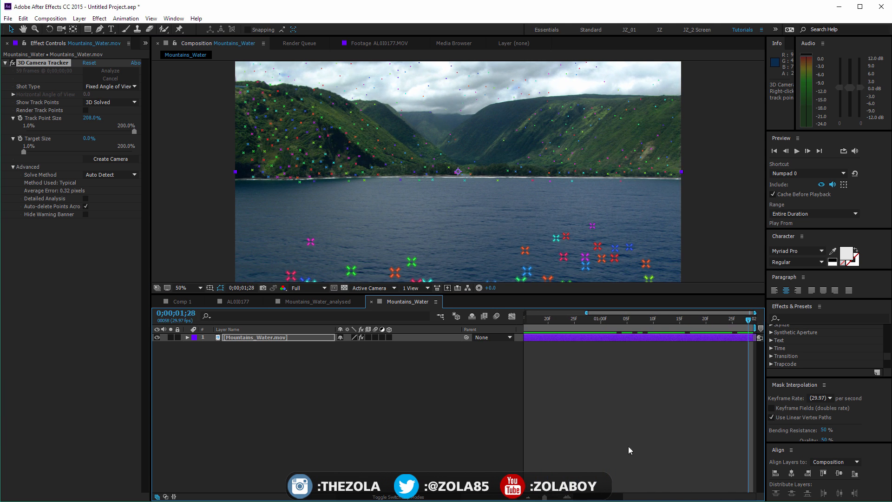
left_click_drag(546, 497, 538, 498)
left_click(623, 319)
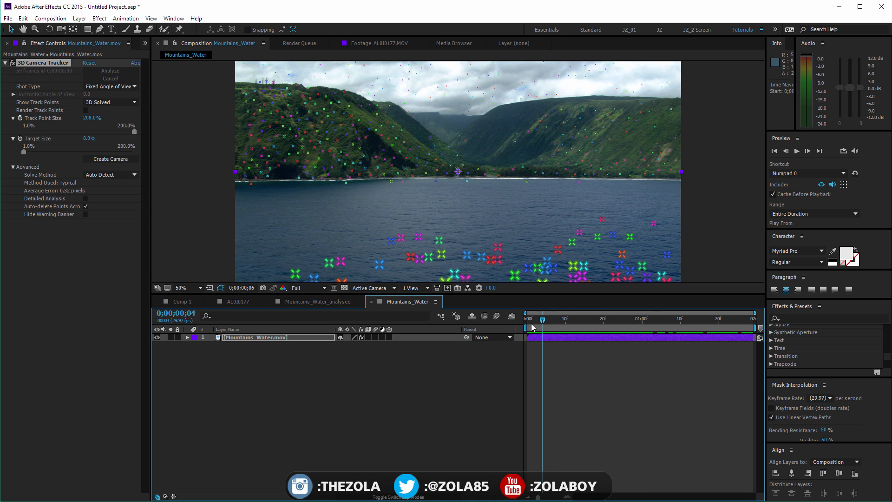
left_click_drag(648, 319, 738, 311)
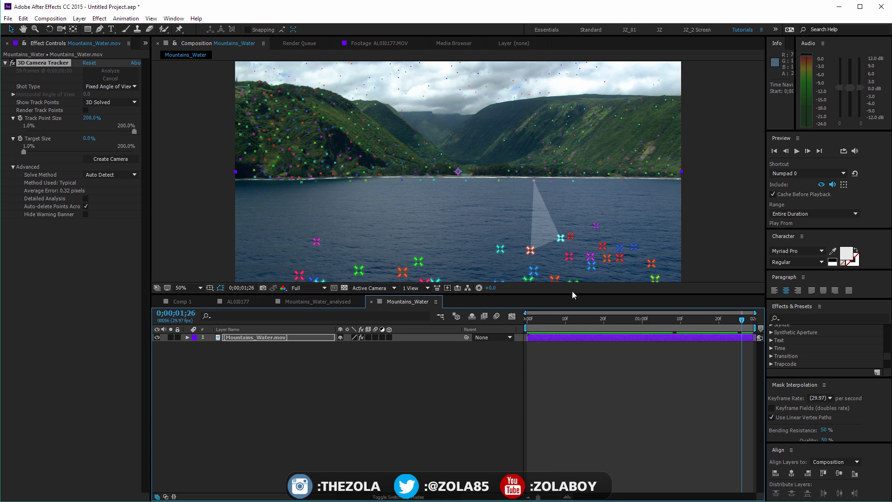
left_click_drag(546, 325, 764, 320)
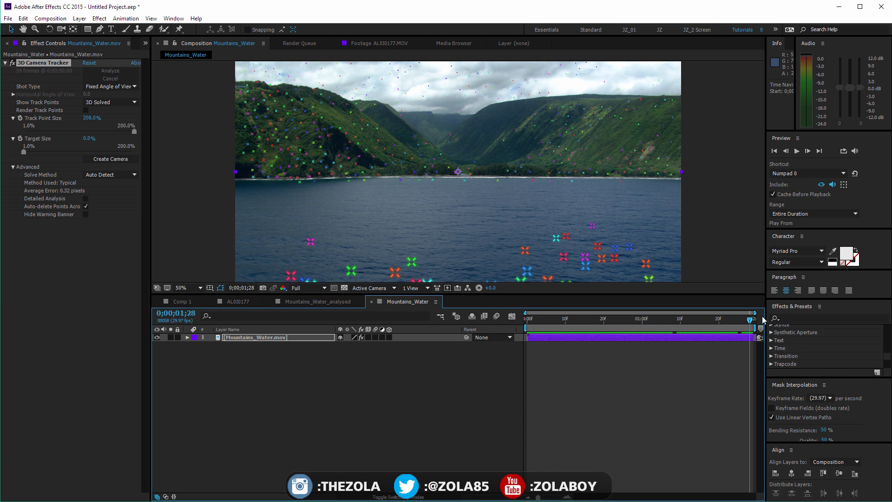
Create a null and camera from the track point near the middle of the shoreline at 0;00;01;28
left_click(433, 179)
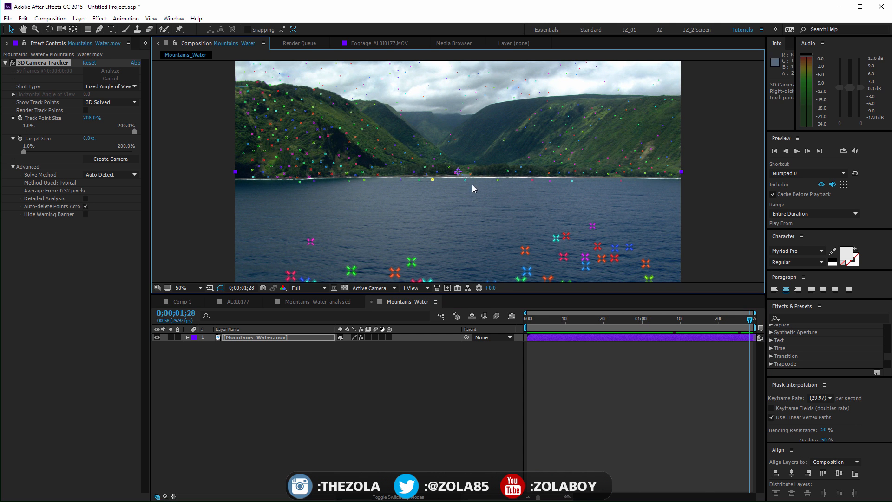
right_click(431, 180)
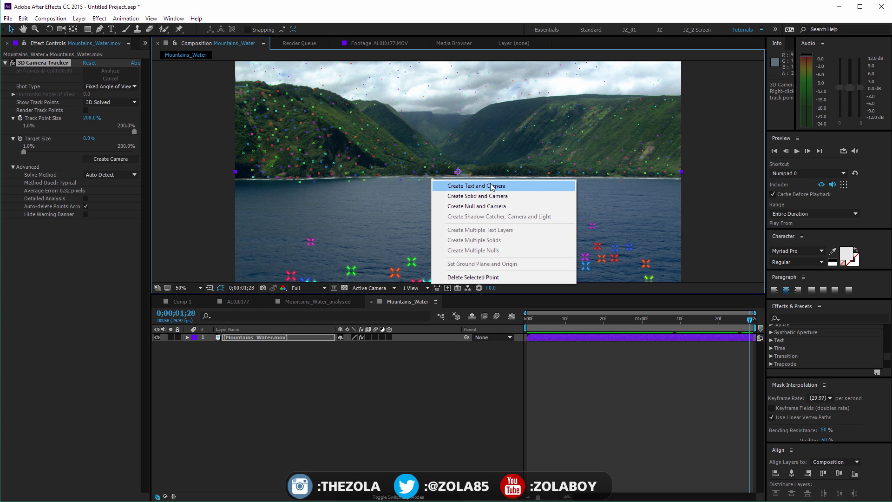
left_click(493, 207)
Select Track Null 1 and scrub back through the clip to check how the null follows the shoreline
left_click_drag(545, 320, 627, 319)
left_click(284, 340)
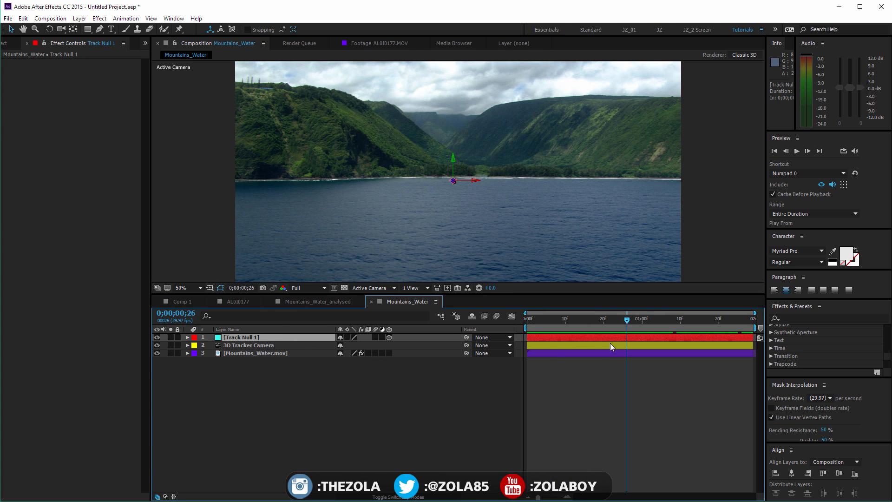
left_click_drag(551, 325, 514, 356)
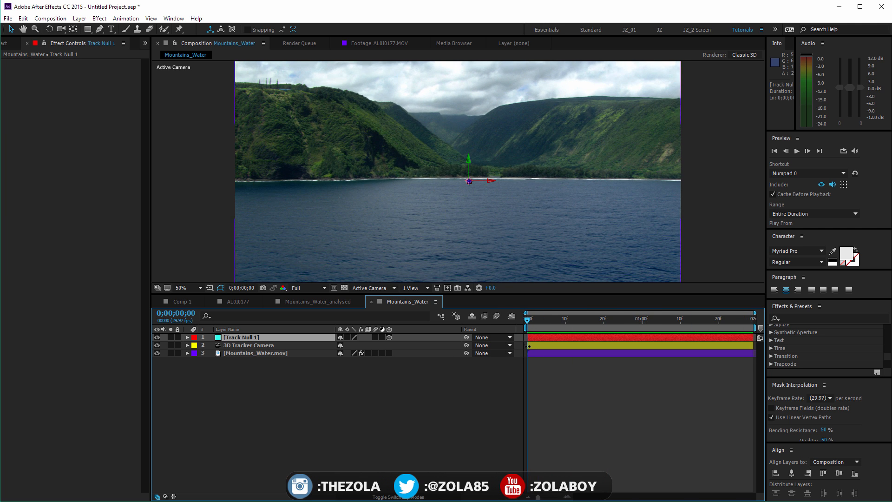
left_click_drag(542, 324, 427, 341)
left_click(448, 397)
Inspect Track Null 1's Transform properties and check the null's placement from the first frame to 0;00;01;28
left_click(287, 337)
left_click(188, 337)
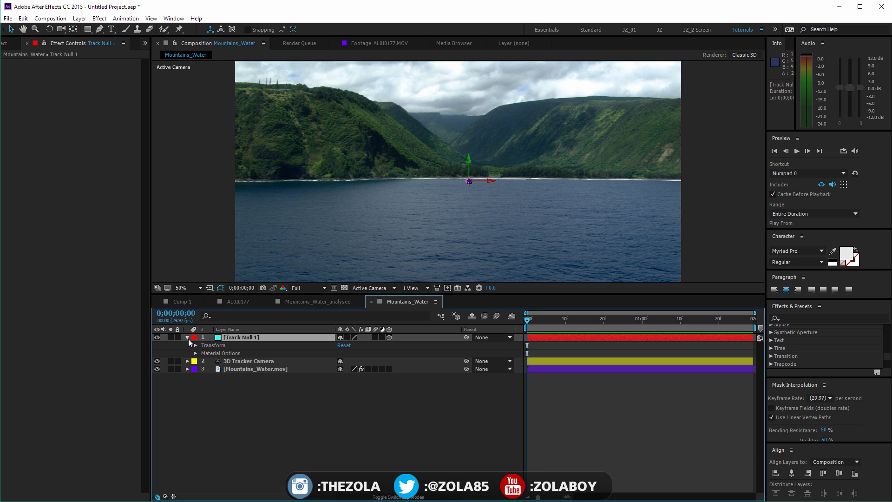
left_click(195, 345)
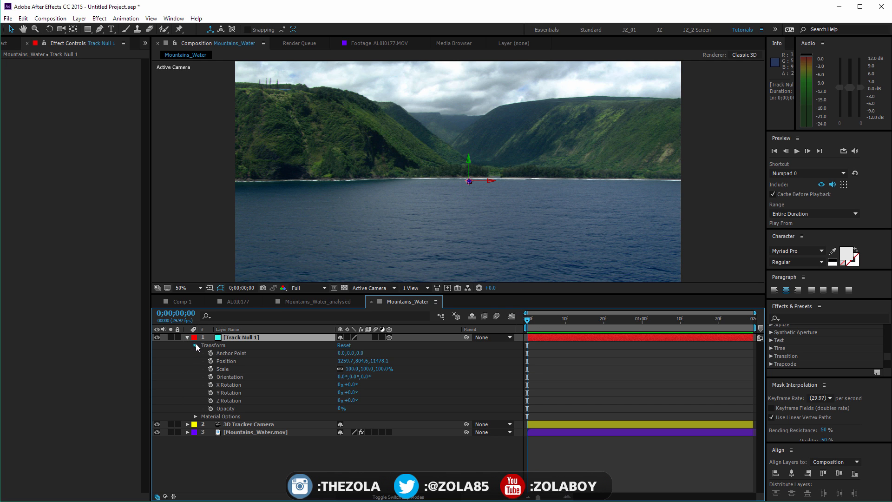
left_click(195, 345)
left_click(485, 411)
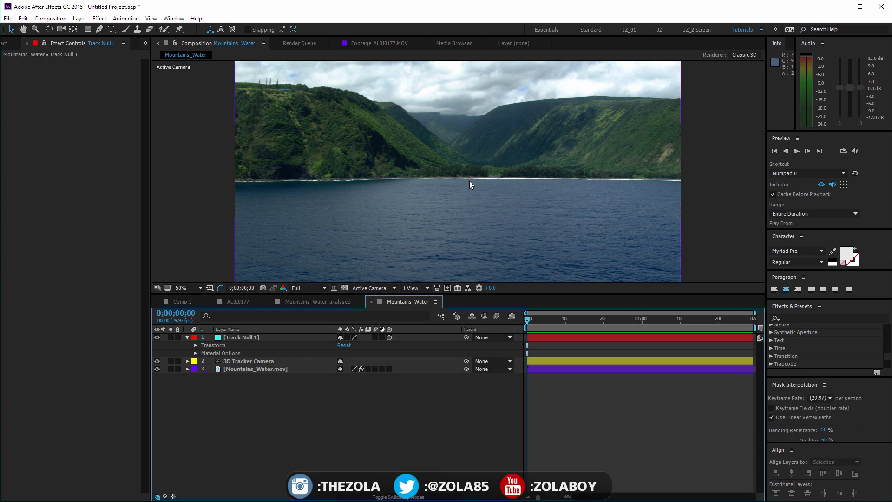
left_click(276, 338)
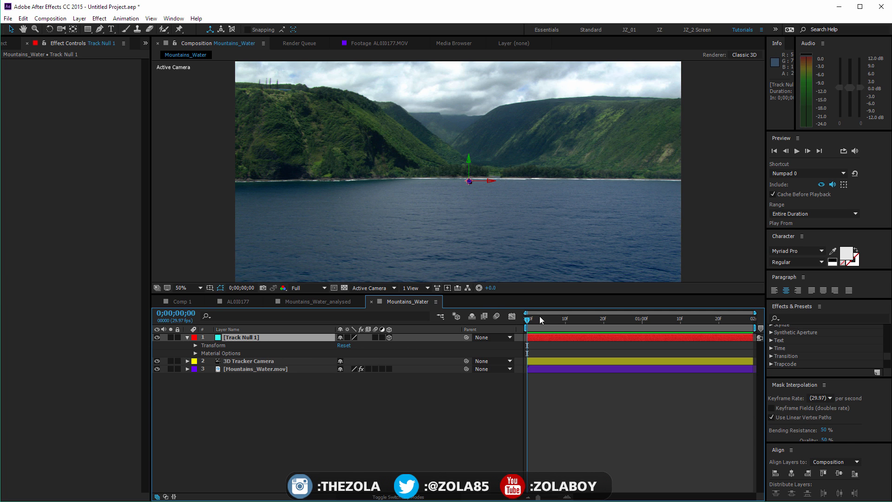
left_click_drag(540, 317, 750, 318)
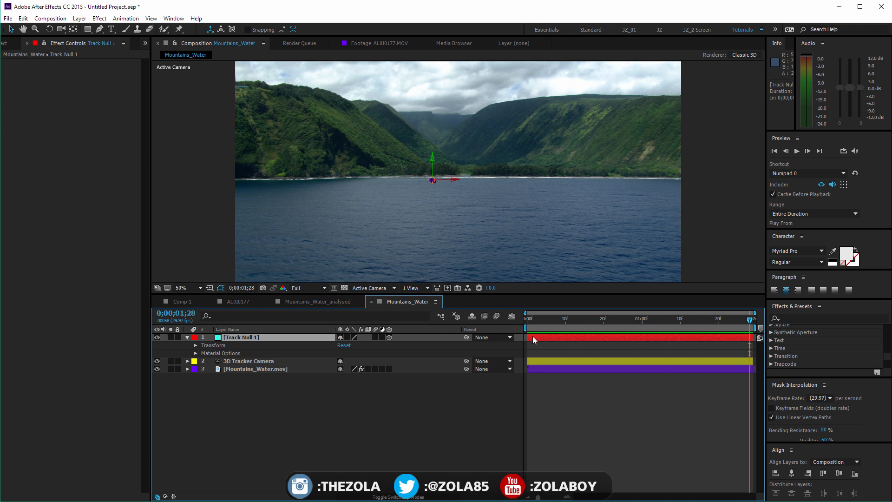
Switch the composition to Custom View 1 and zoom out to see the tracked camera and null in 3D space
left_click(371, 289)
left_click(393, 391)
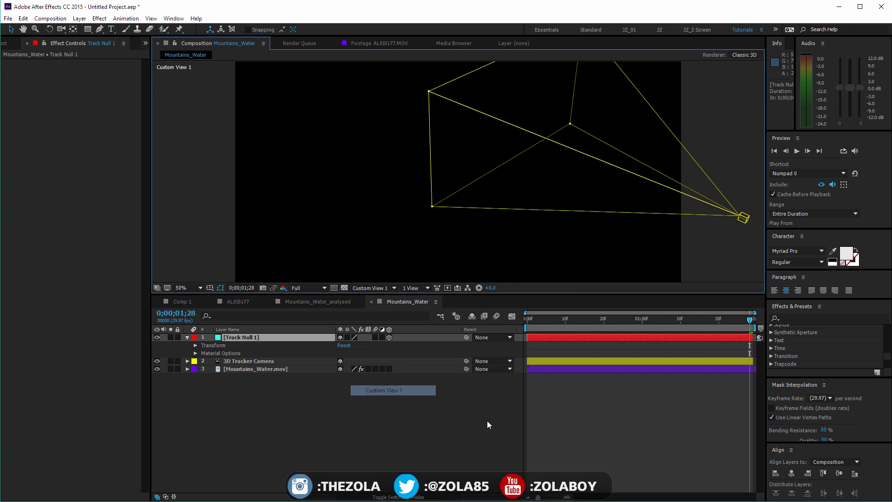
key("c")
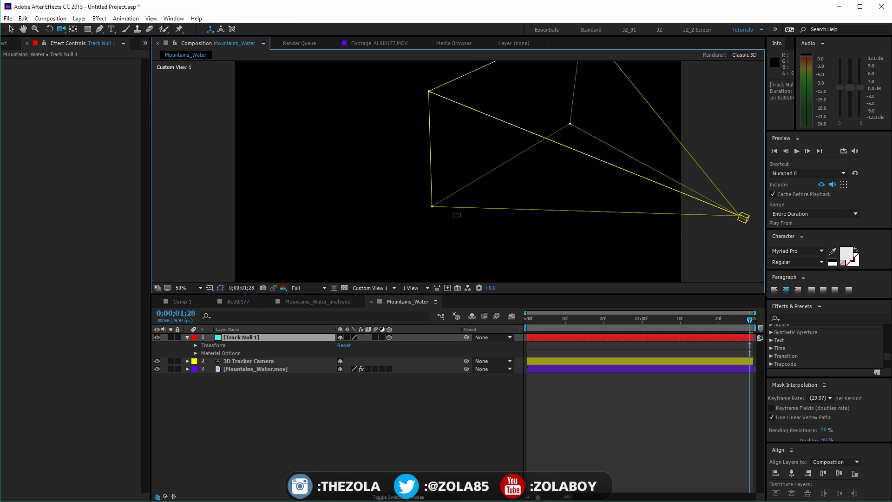
key("c")
key("c")
left_click_drag(456, 191, 364, 111)
Scrub through the clip with 3D Tracker Camera selected to examine its movement, returning to the first frame
left_click_drag(536, 321, 655, 308)
left_click(311, 360)
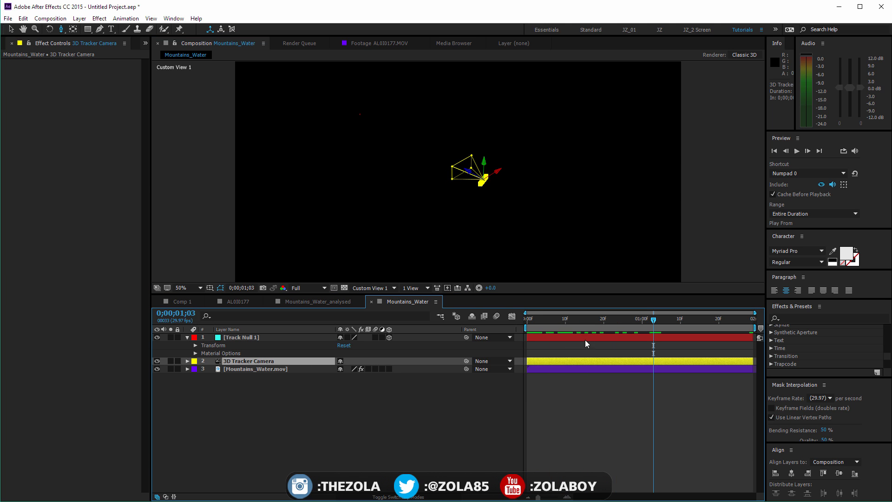
mouse_move(528, 321)
left_mouse_down()
mouse_move(765, 294)
mouse_move(526, 312)
mouse_move(775, 294)
mouse_move(525, 321)
left_mouse_up()
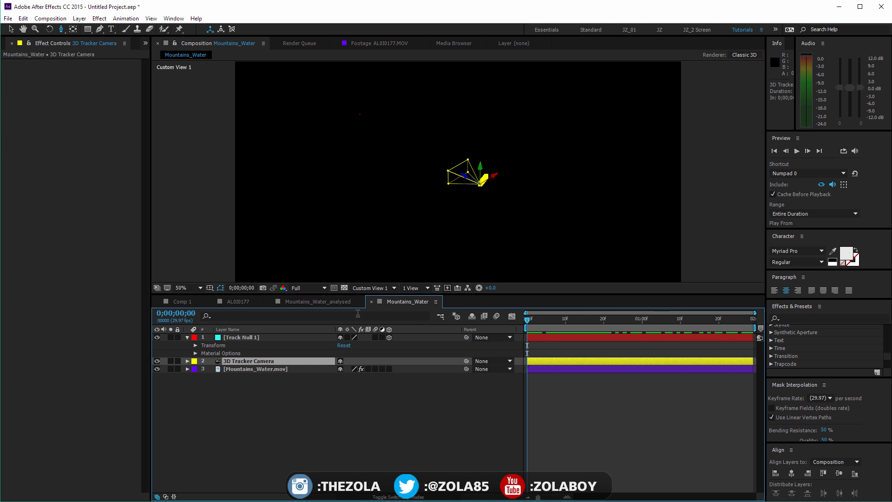
Switch the composition back to the Active Camera view and scrub forward to 0;00;00;28
key("c")
left_click(378, 288)
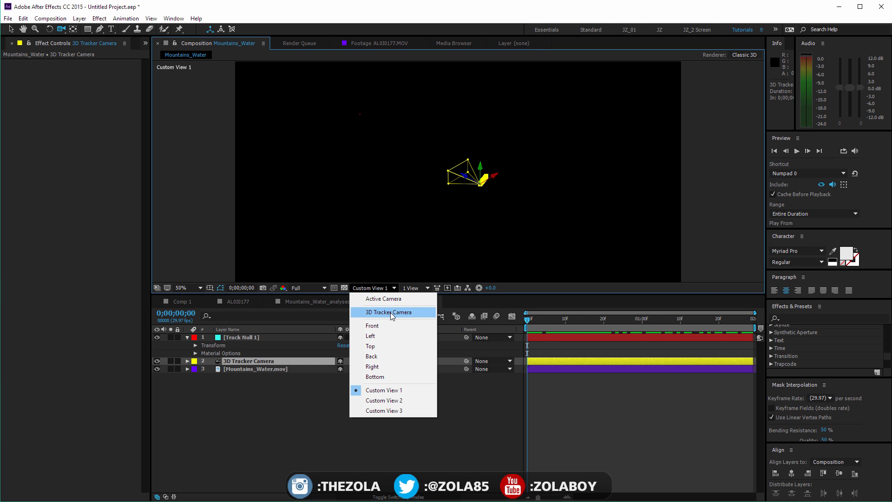
left_click(386, 299)
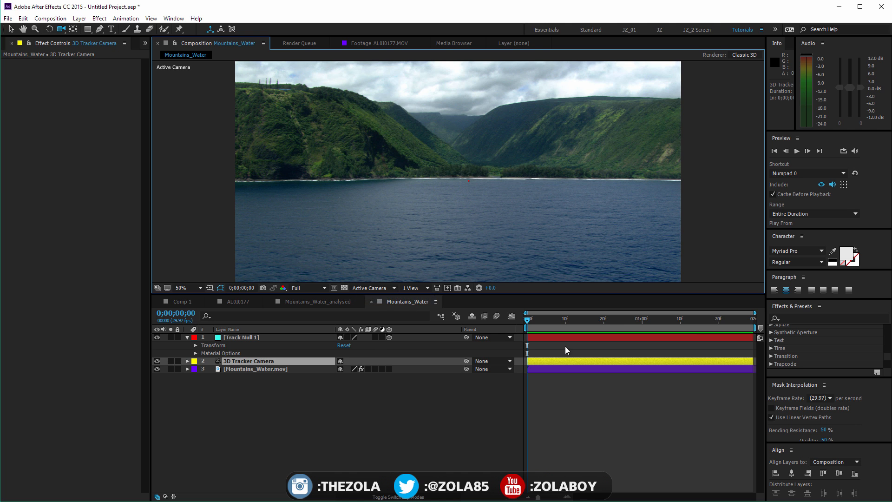
left_click_drag(534, 320, 637, 321)
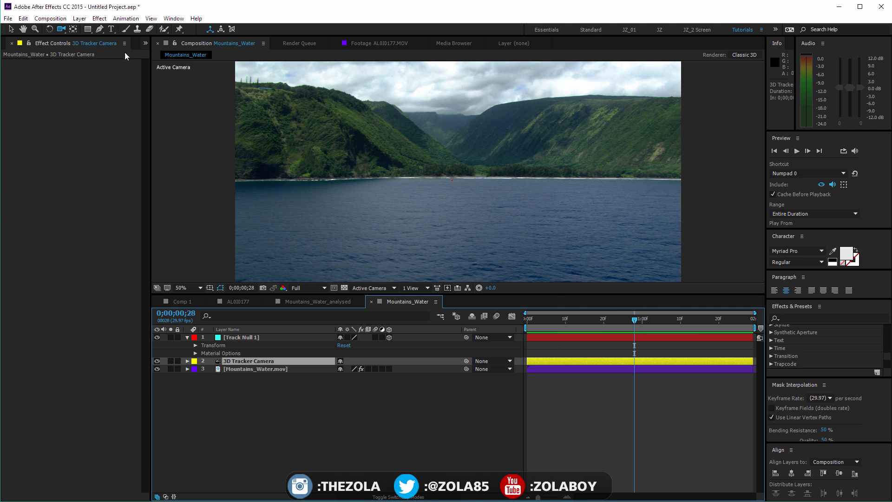
Add speed-35009_960_720.png from the project to the Mountains_Water composition below Track Null 1 and make it a 3D layer
left_click(146, 43)
left_click(142, 54)
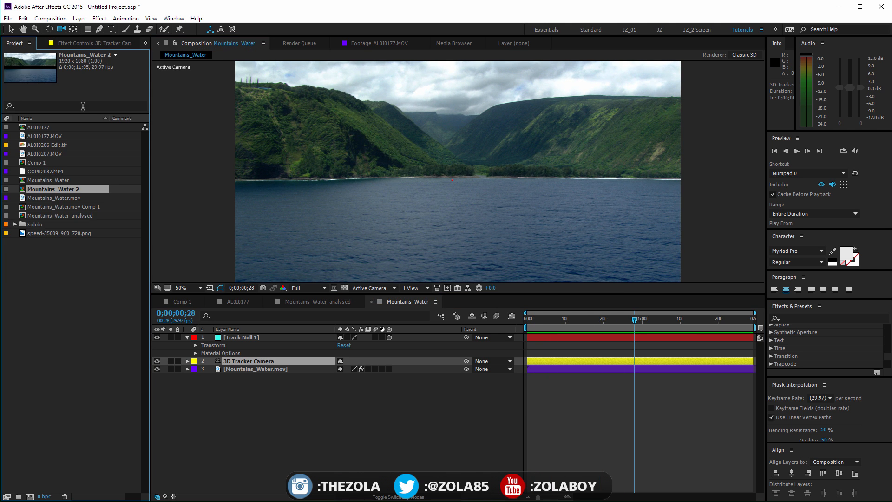
left_click(62, 258)
left_click(60, 145)
left_click(58, 195)
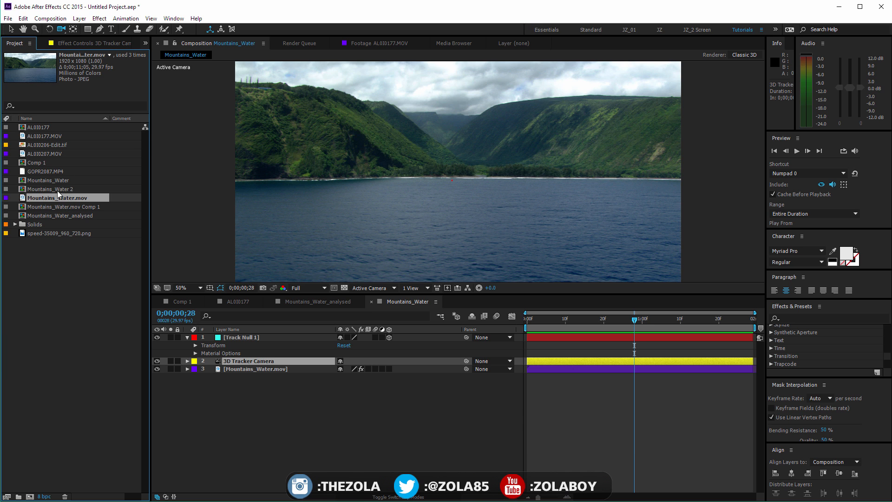
left_click(54, 172)
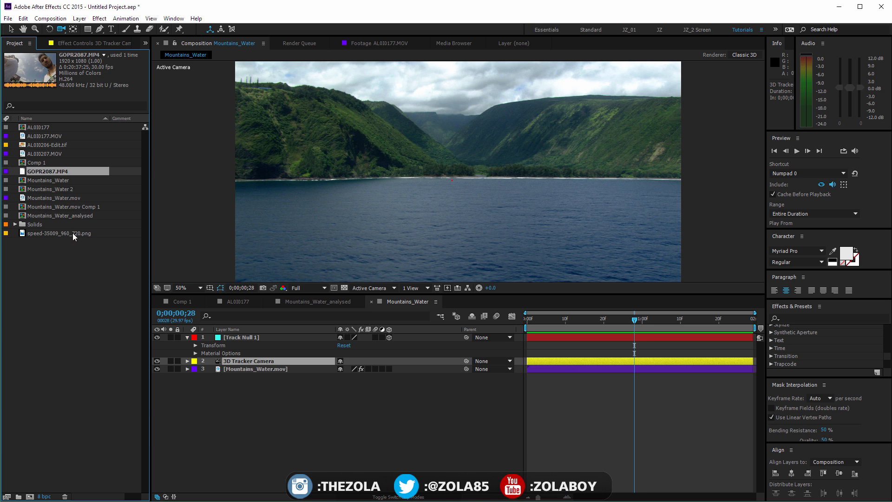
left_click(90, 234)
left_click_drag(87, 232, 289, 341)
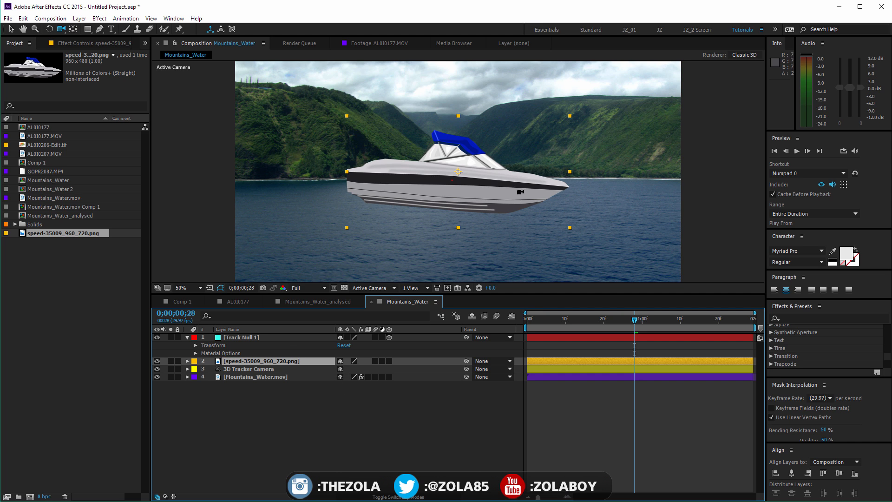
left_click(389, 361)
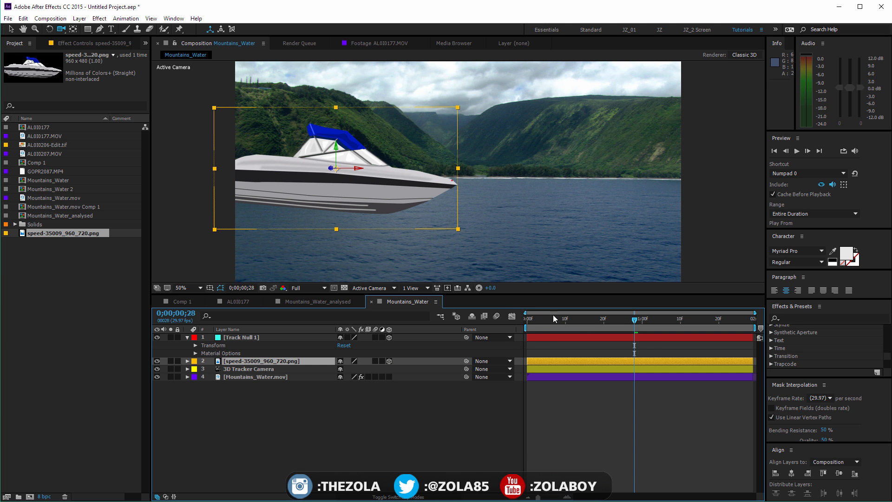
Return to the first frame and view the scene from Custom View 1 to check the boat's position relative to the tracked camera
left_click_drag(554, 316, 457, 309)
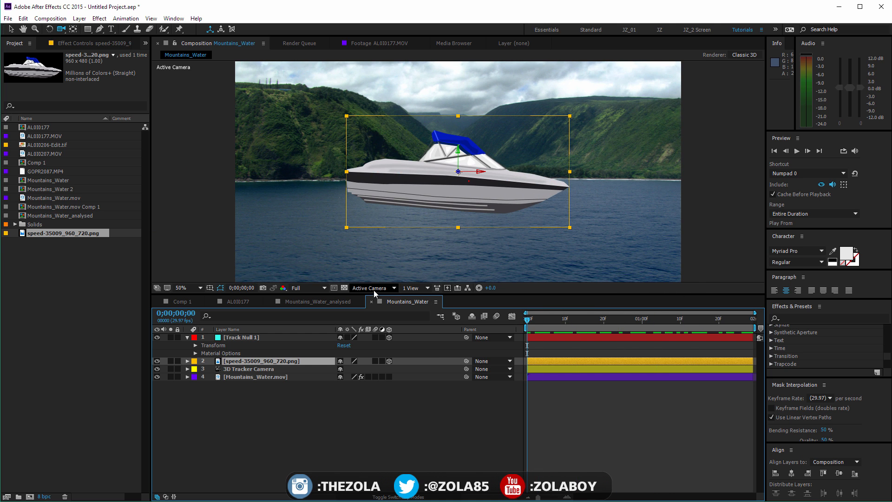
left_click(374, 288)
left_click(394, 391)
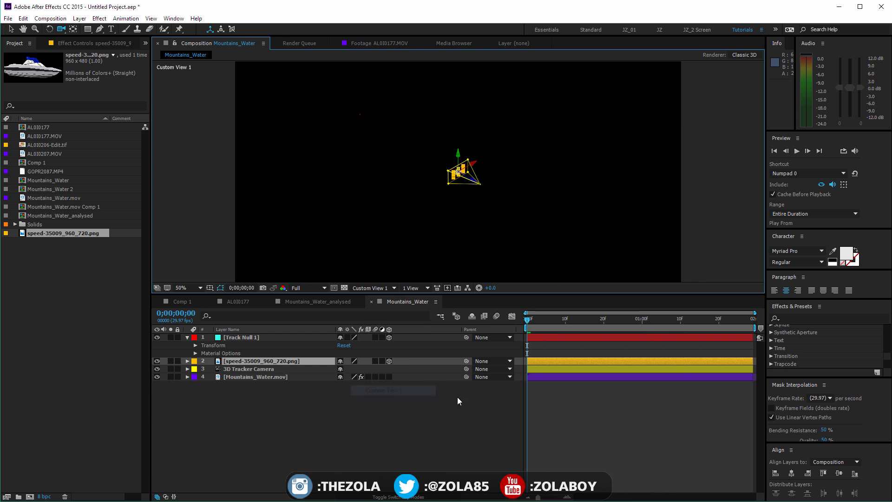
mouse_move(527, 318)
left_mouse_down()
mouse_move(682, 318)
mouse_move(526, 321)
left_mouse_up()
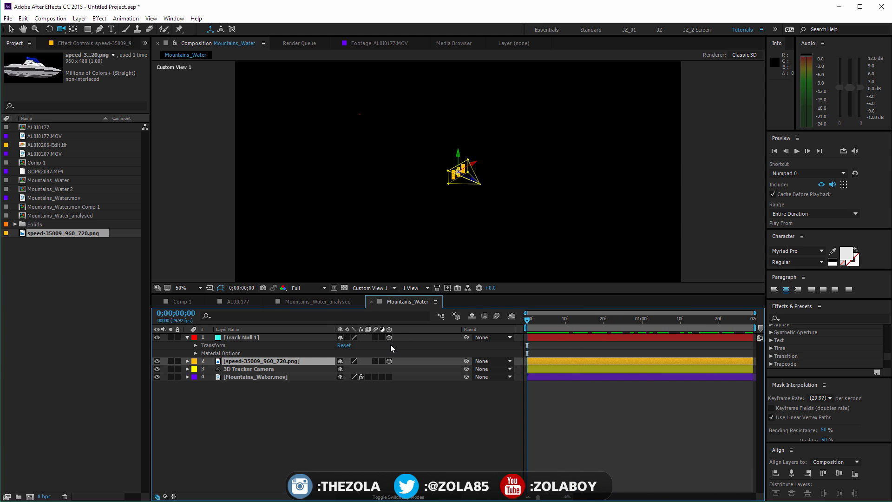
Reveal Track Null 1's Position property and compare the null's location with the boat in 3D space
left_click(297, 338)
key("p")
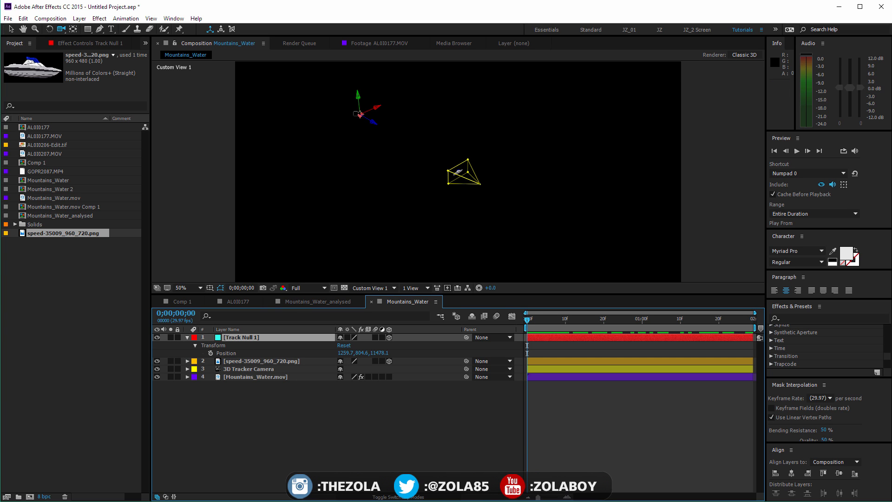
key("v")
left_click(311, 418)
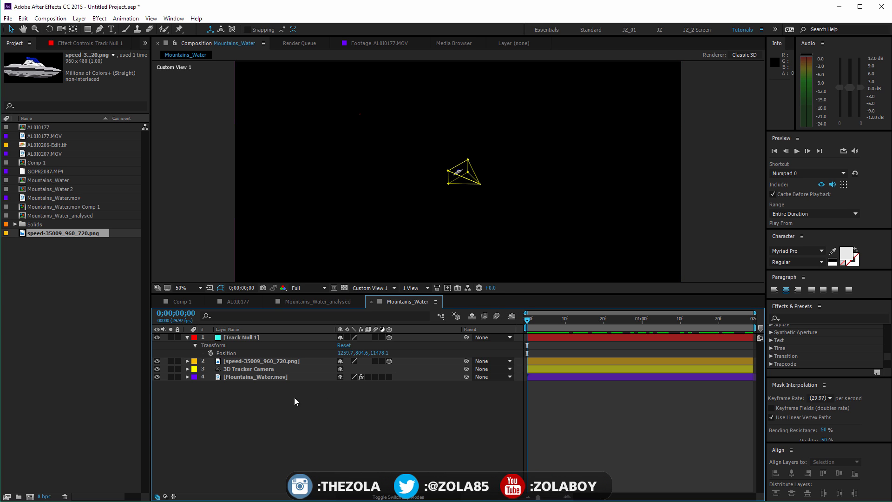
Parent the speedboat layer to Track Null 1 so that the boat moves to the null's position
left_click(268, 360)
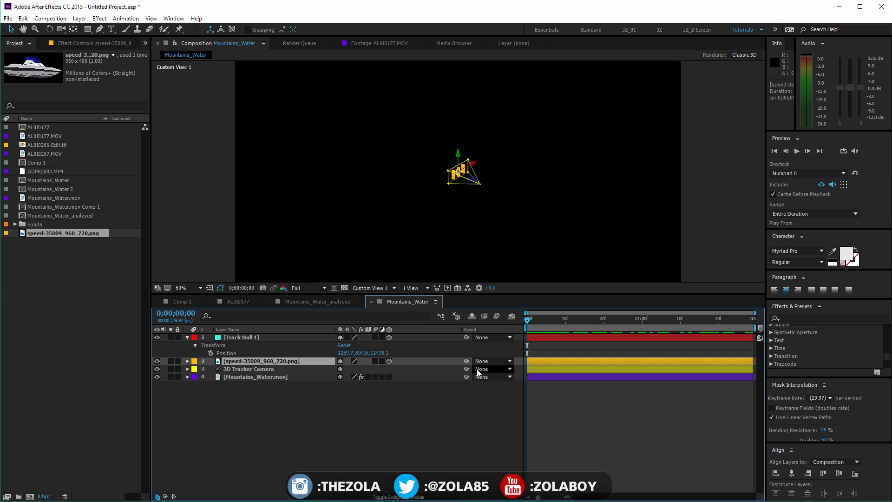
left_click_drag(466, 361, 252, 338)
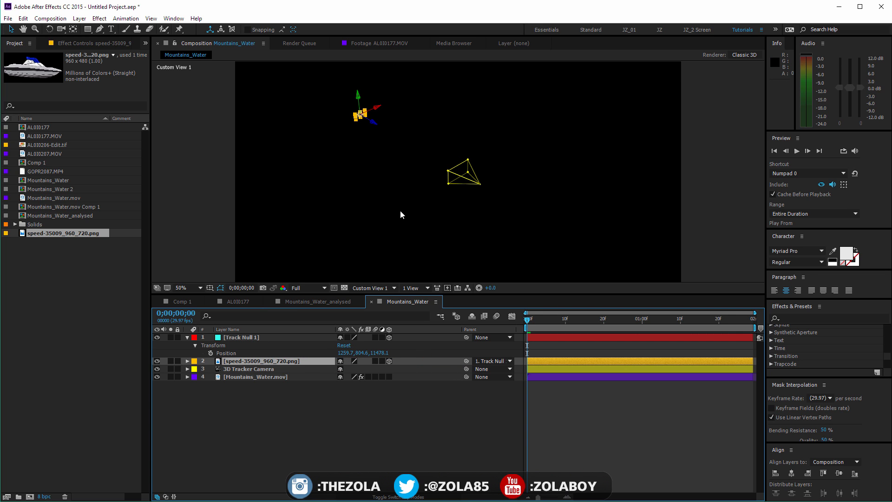
left_click(344, 407)
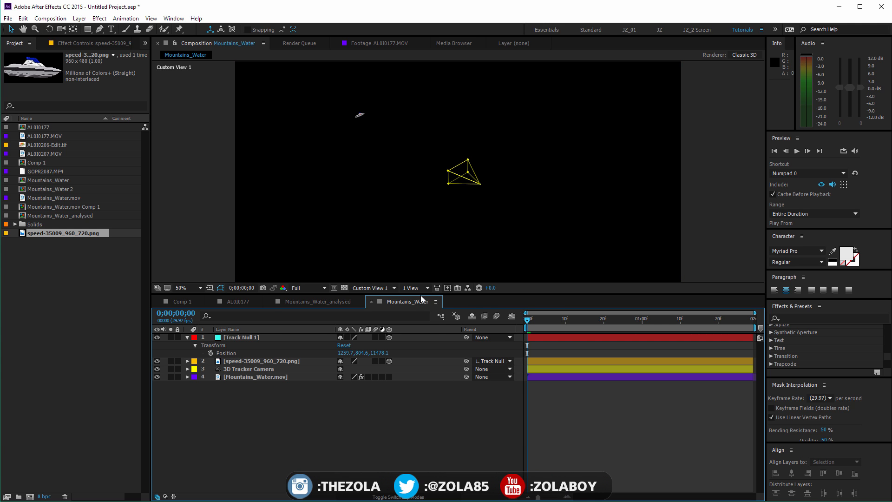
Switch to the Active Camera view and preview the clip to check how the boat follows the shoreline
left_click(375, 288)
left_click(385, 301)
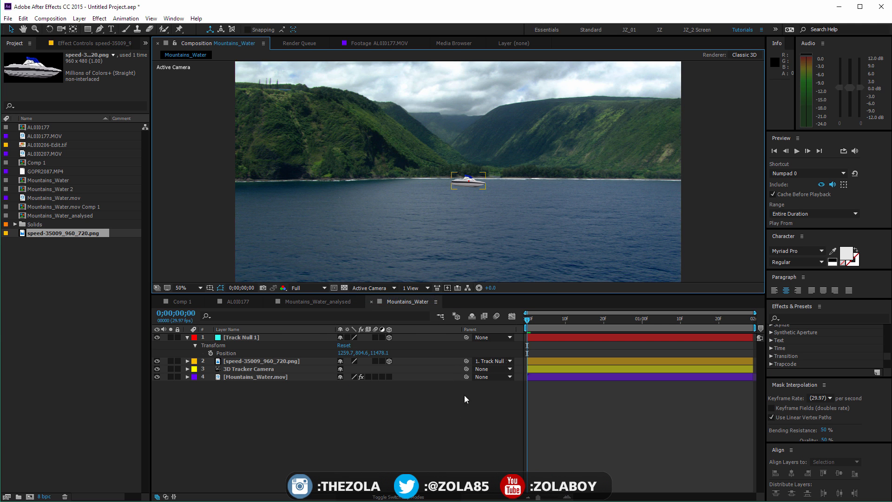
left_click_drag(570, 314, 553, 300)
key("space")
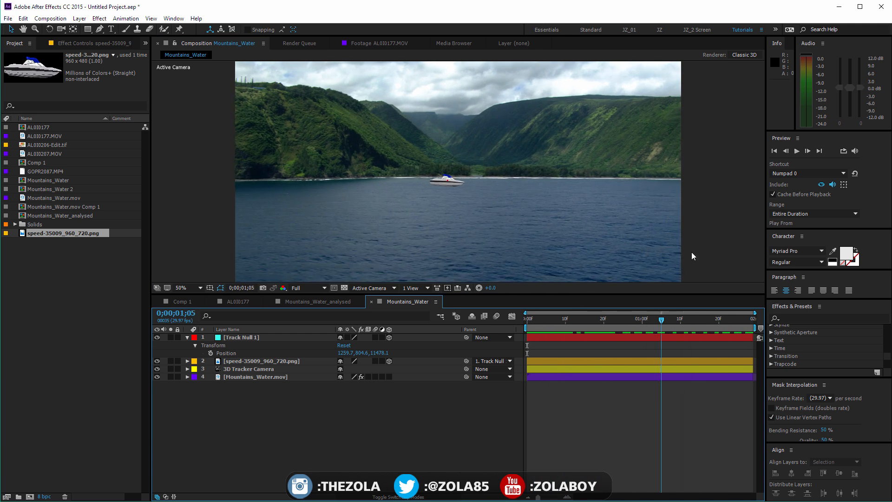
key("space")
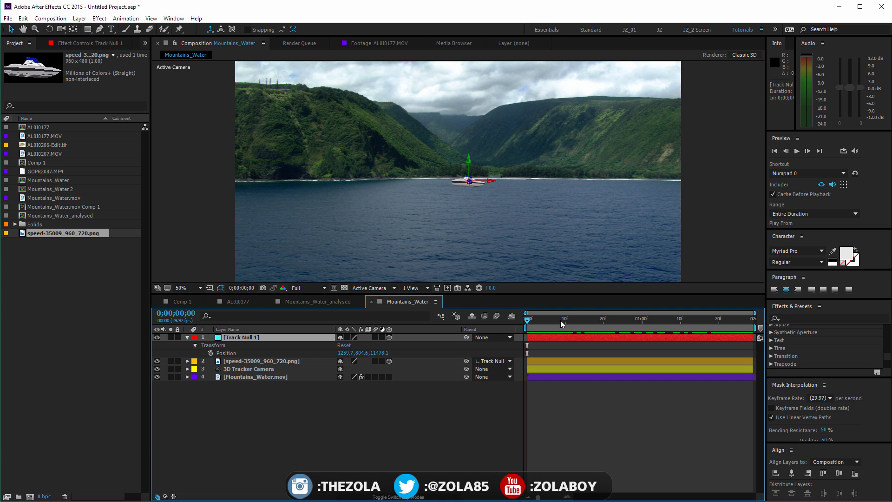
key("space")
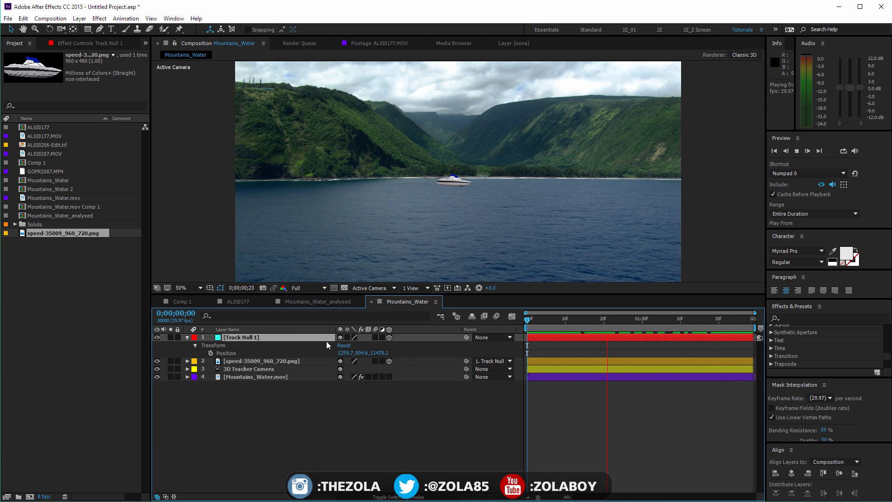
Scale the speedboat layer down to 22%
left_click(306, 362)
key("s")
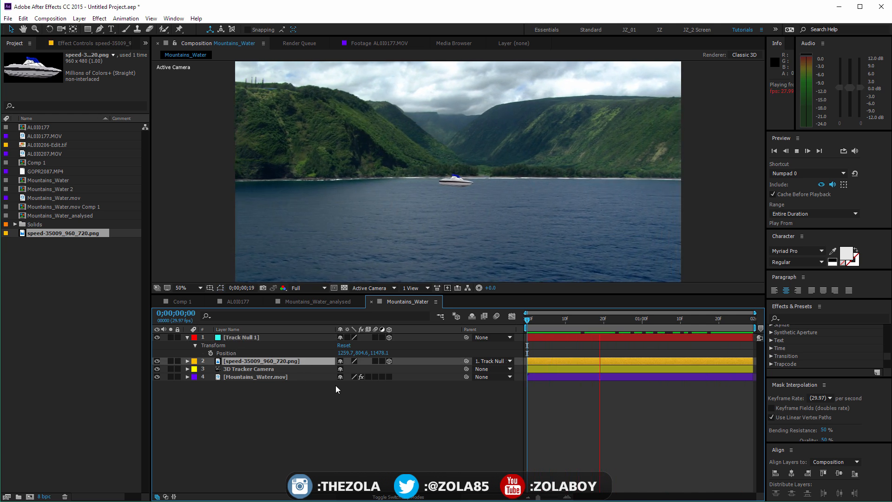
left_click_drag(348, 377, 340, 379)
left_click(441, 454)
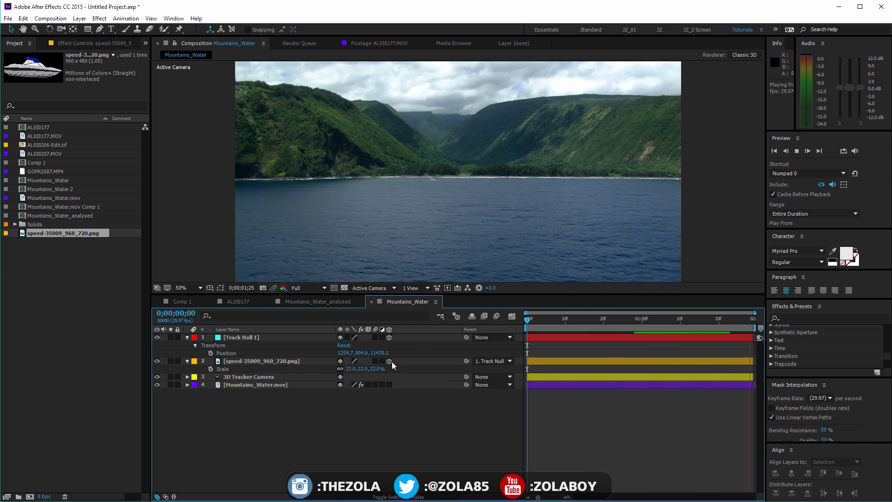
Enable motion blur for the speedboat layer and the composition, and check the boat up close in the preview
left_click(374, 361)
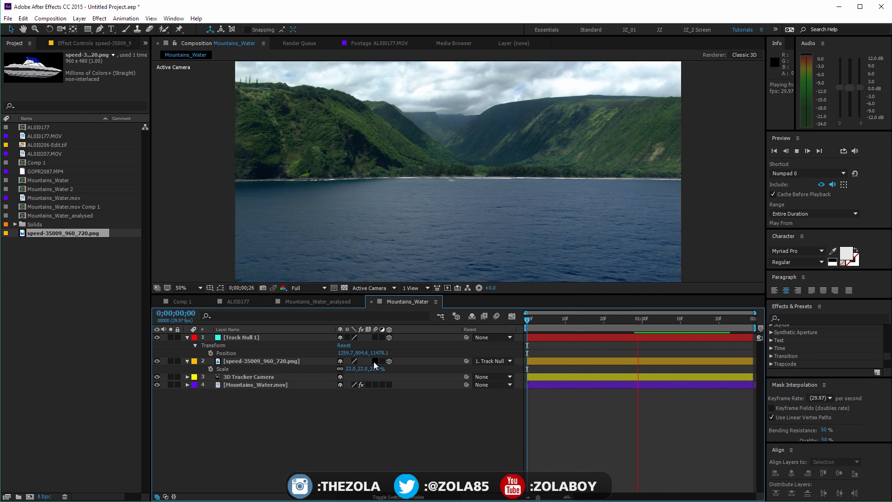
left_click(498, 317)
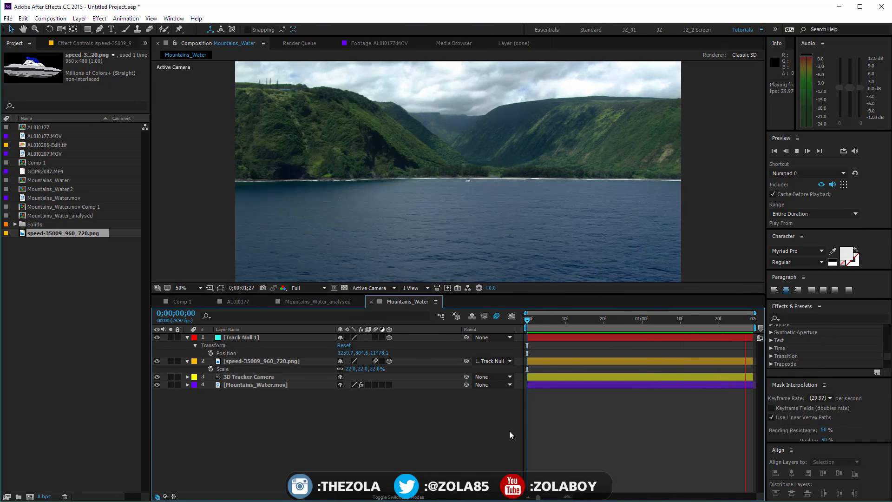
key("period")
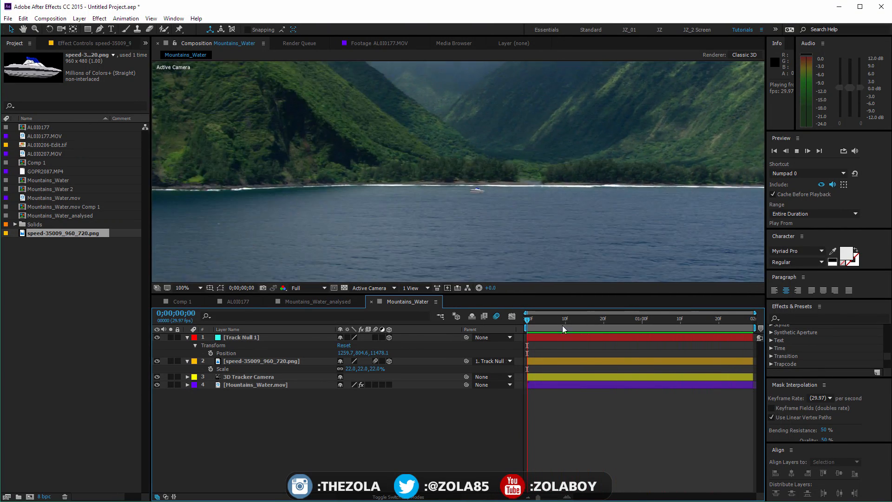
key("comma")
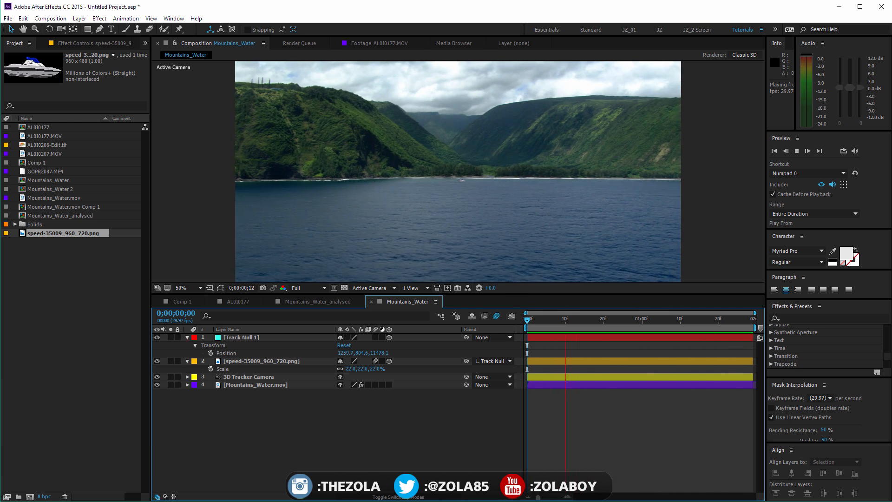
left_click_drag(286, 501, 297, 434)
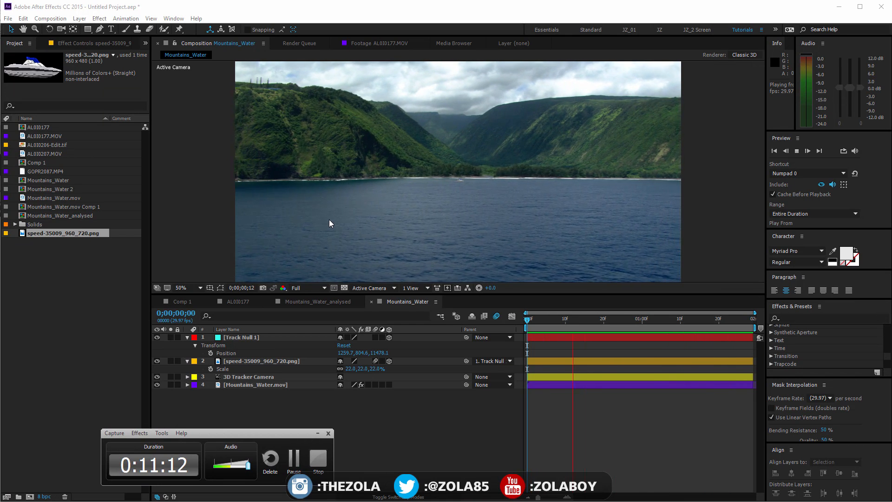
left_click_drag(293, 433, 413, 498)
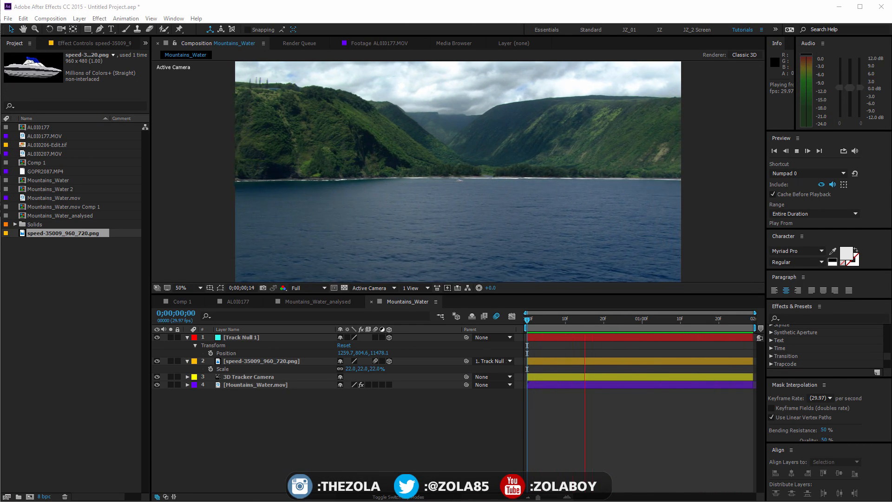